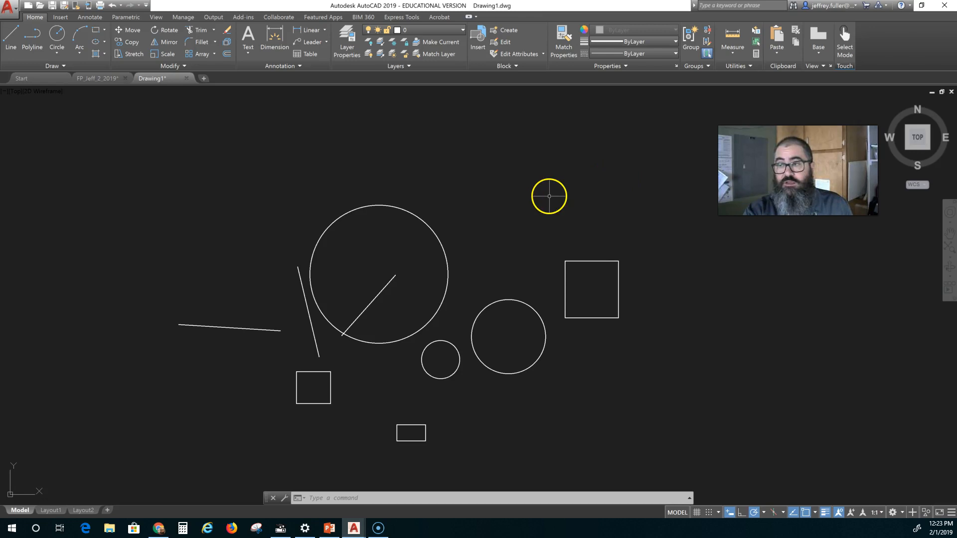
Step: Select the upper-right square and the medium circle with a crossing window, and clear the selection
scroll(546, 196, "down", 2)
middle_click_drag(529, 201, 537, 167)
scroll(536, 166, "up", 2)
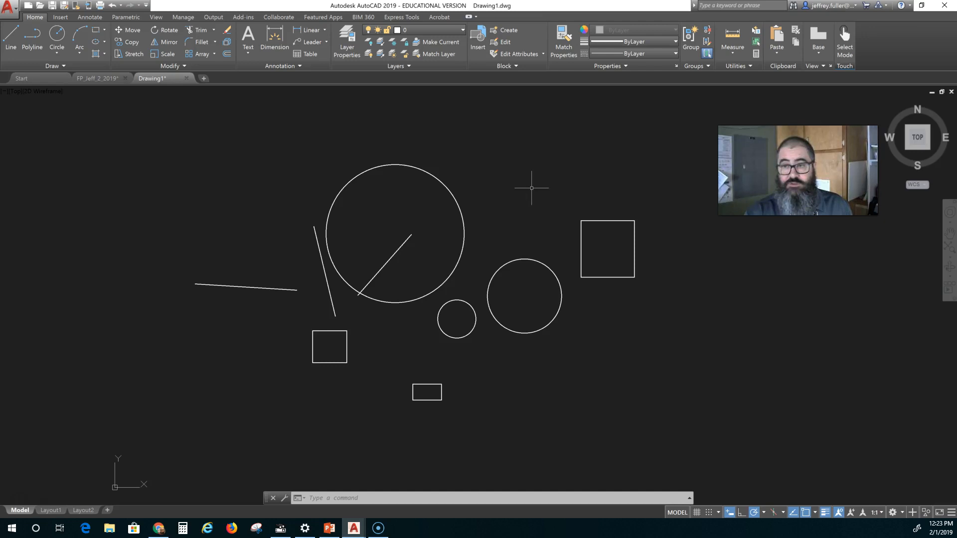
left_click(669, 153)
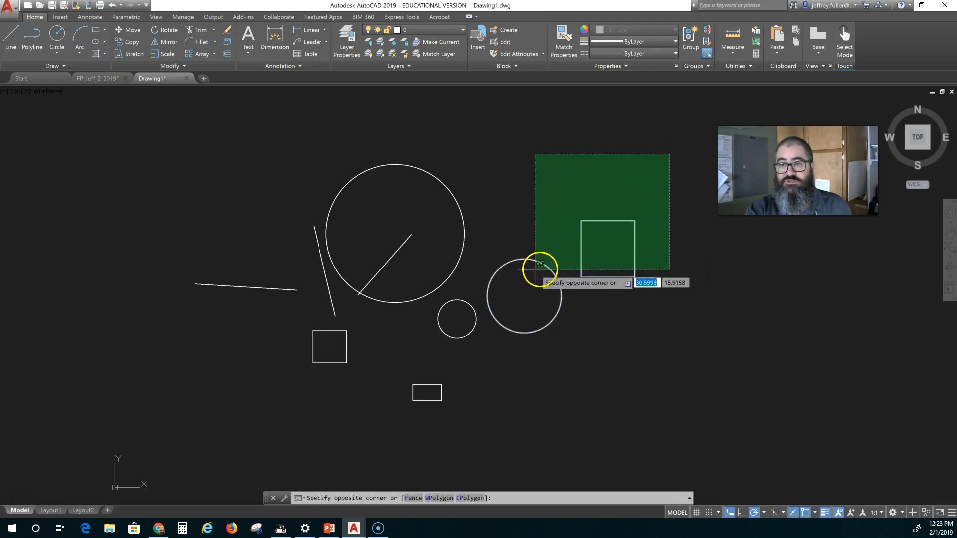
left_click(520, 277)
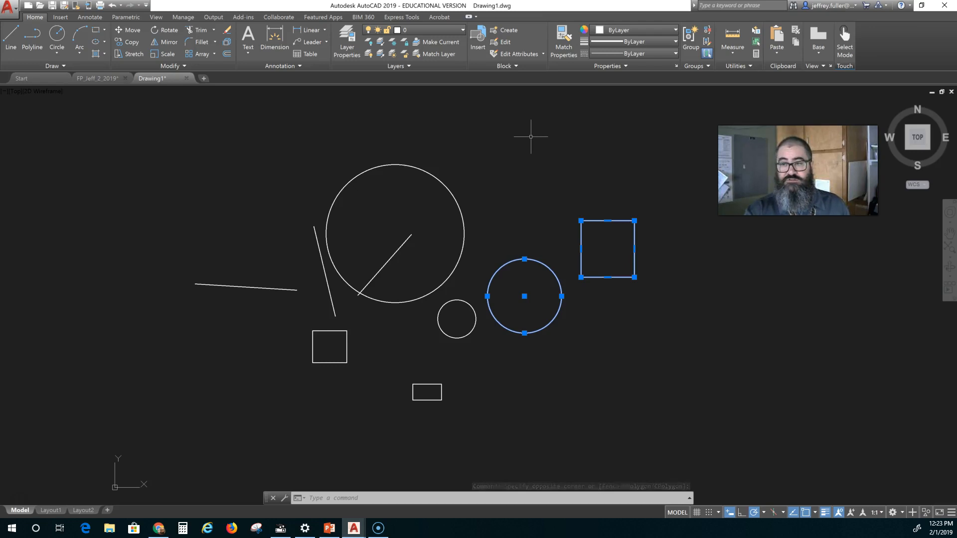
key("Escape")
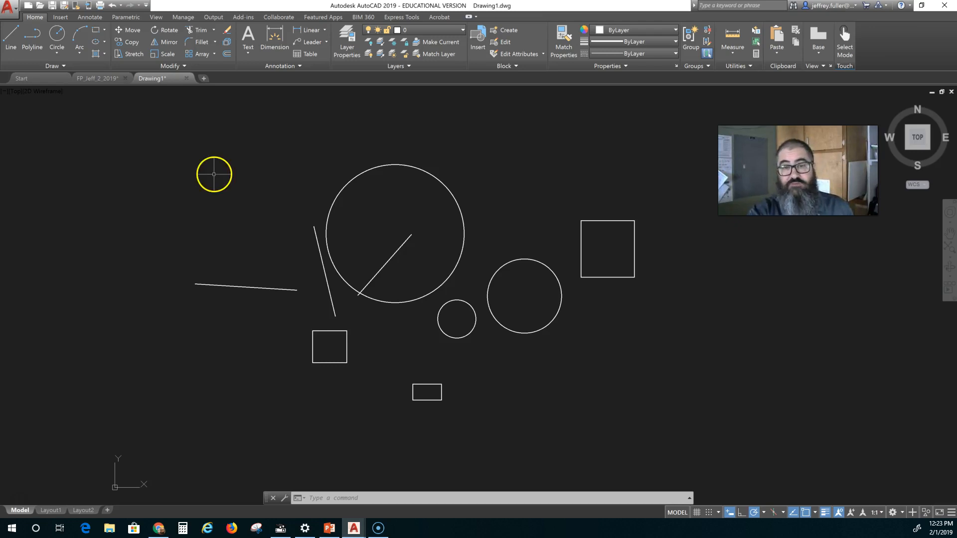
Step: Select the two lines outside the large circle with an enclosing window, and clear the selection
left_click(178, 160)
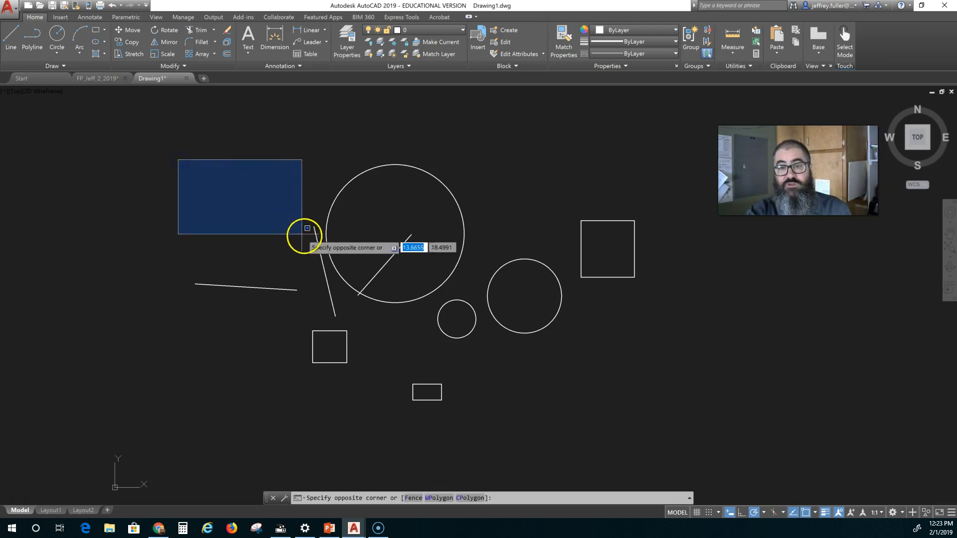
left_click(389, 320)
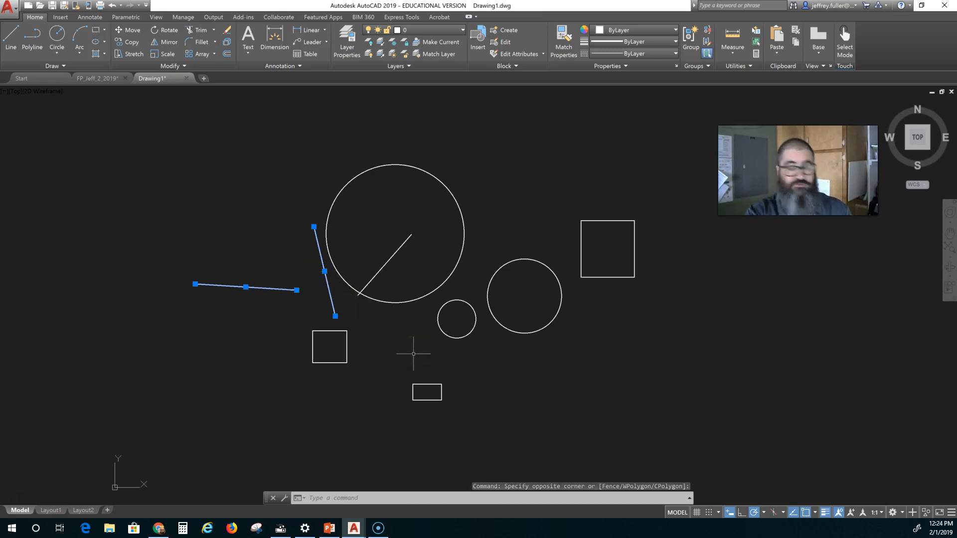
key("Escape")
key("Escape")
key("Escape")
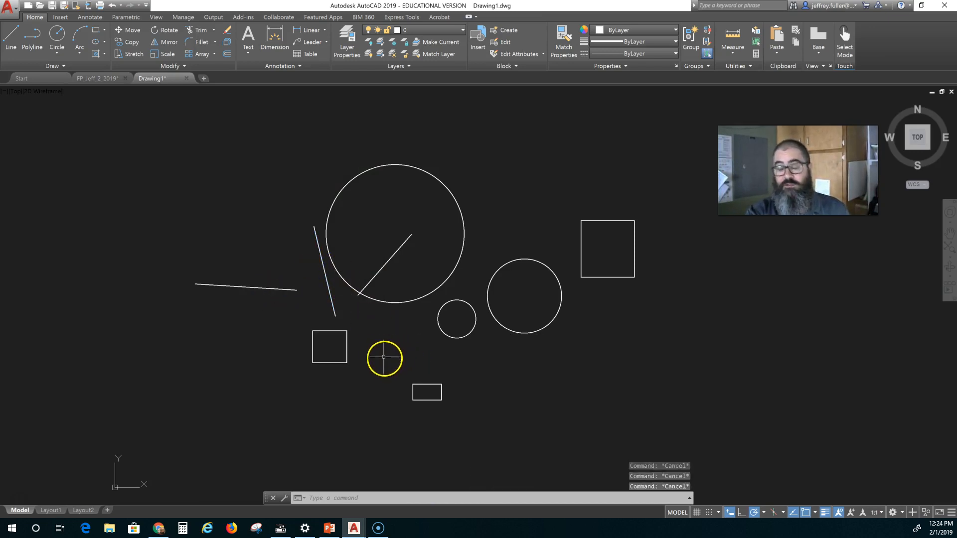
scroll(558, 356, "down", 2)
mouse_move(561, 385)
middle_mouse_down()
mouse_move(435, 379)
mouse_move(466, 370)
middle_mouse_up()
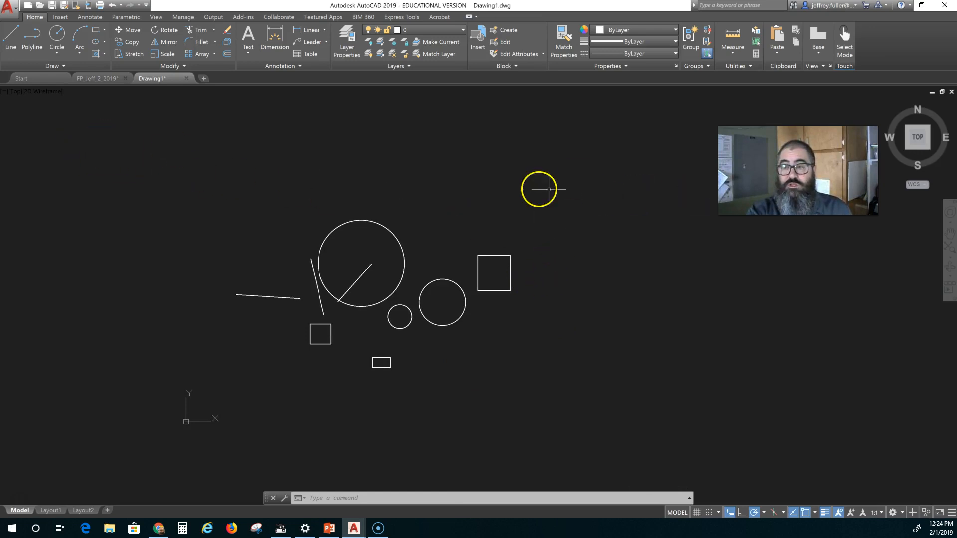
left_click(606, 180)
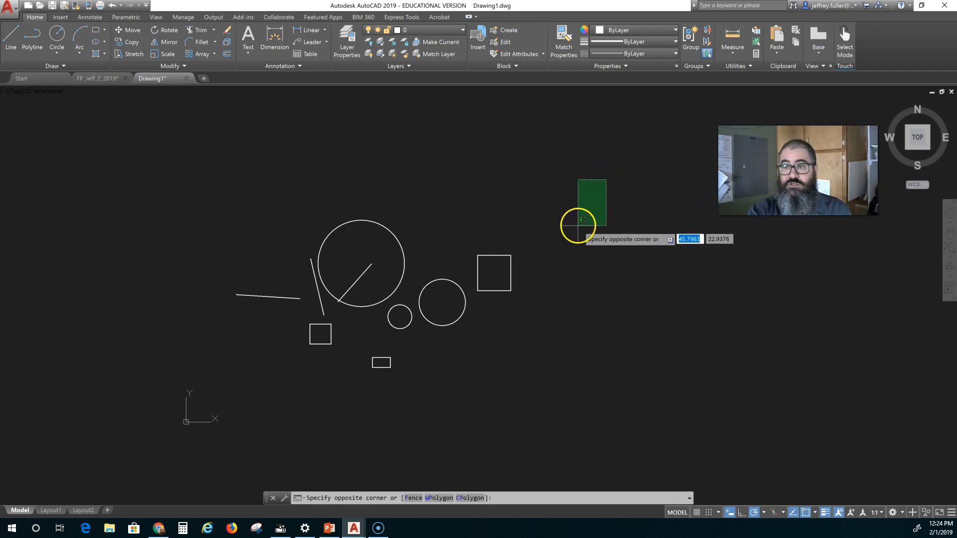
key("Escape")
left_click(539, 219)
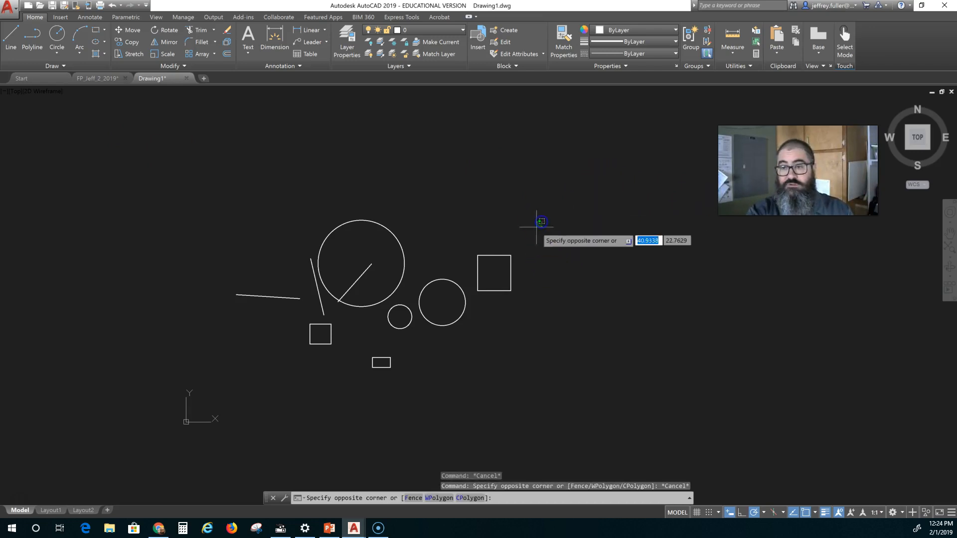
key("Escape")
Step: Try to select the square, the large circle and the medium circle with a many-sided crossing polygon (cp)
left_click(537, 236)
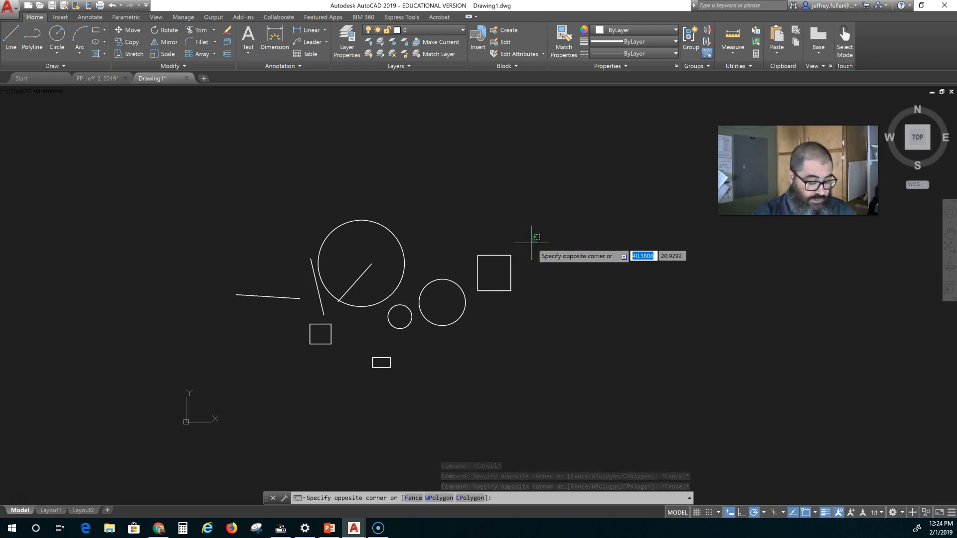
type("c")
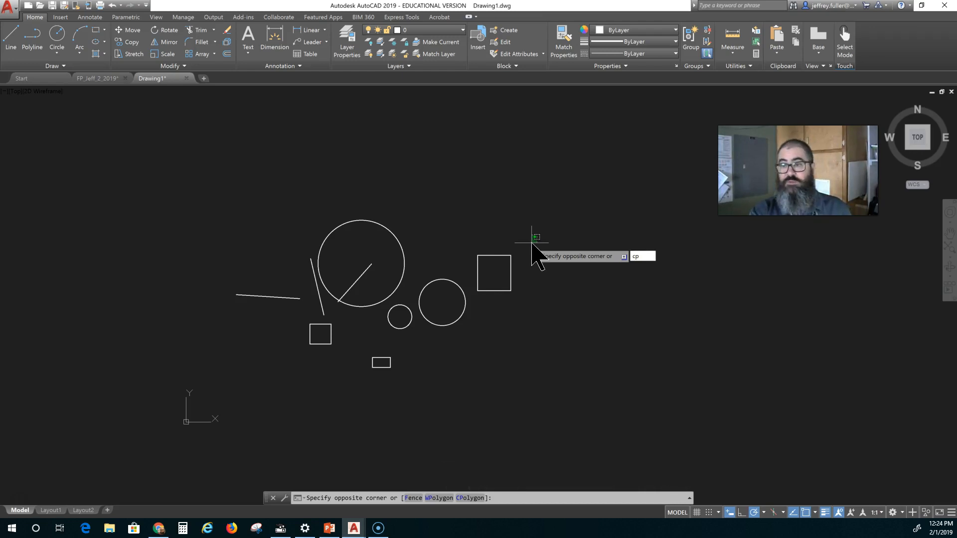
type("p")
key("Return")
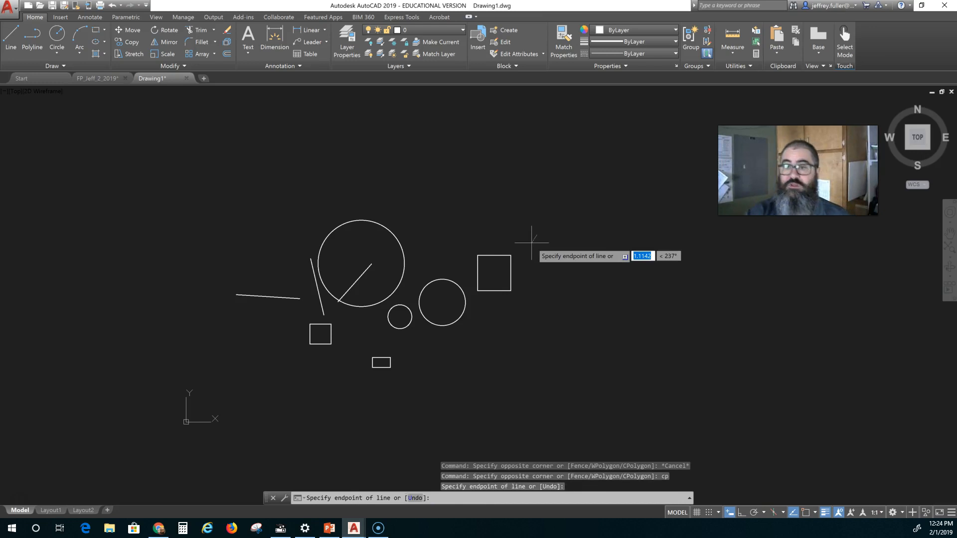
left_click(494, 283)
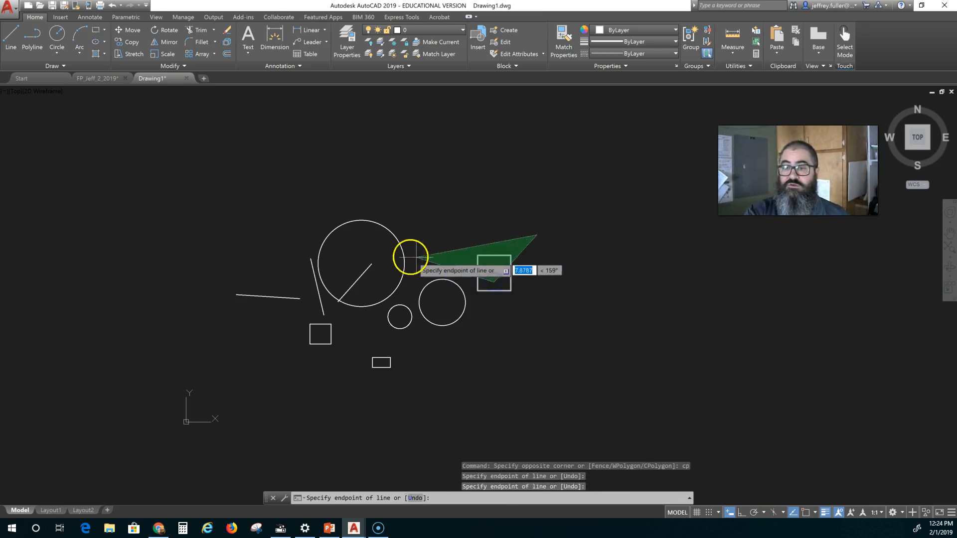
left_click(391, 252)
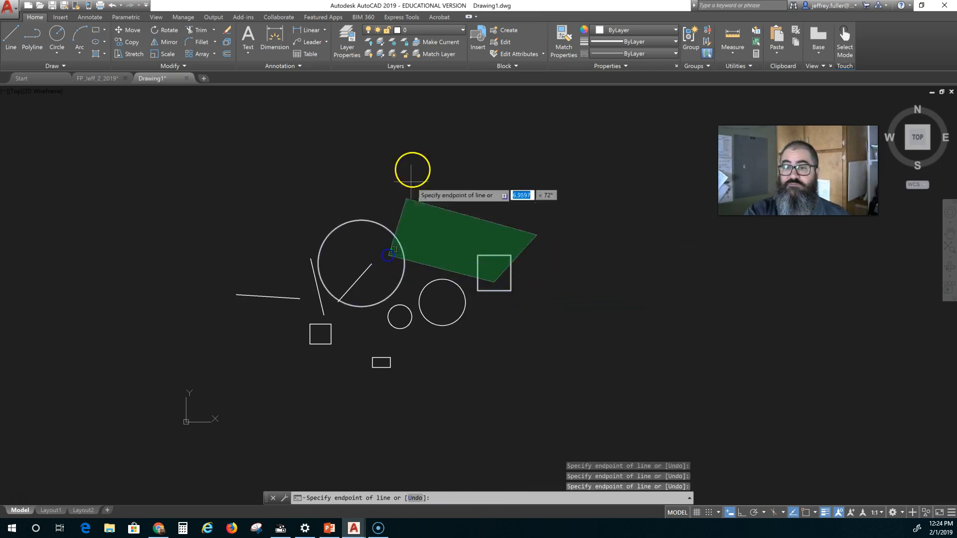
left_click(385, 172)
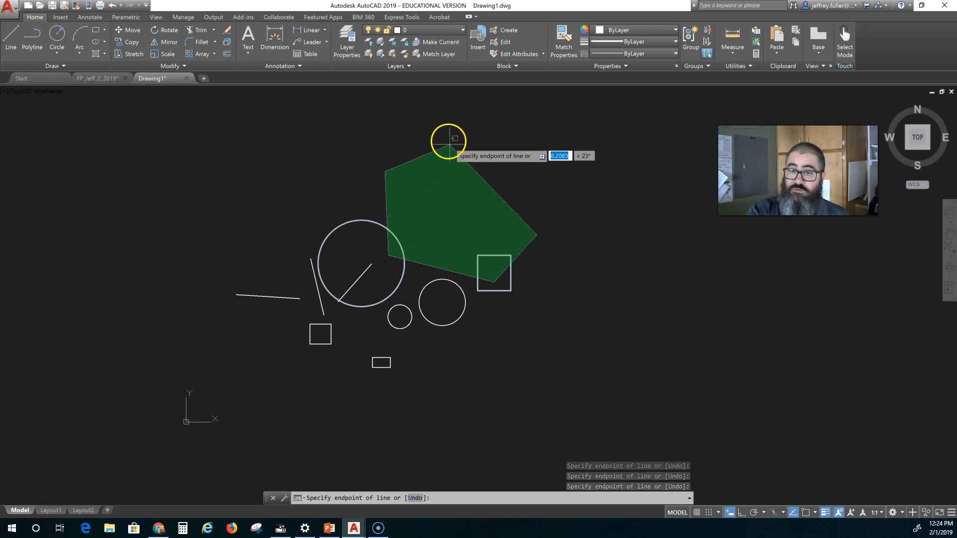
left_click(448, 142)
left_click(562, 158)
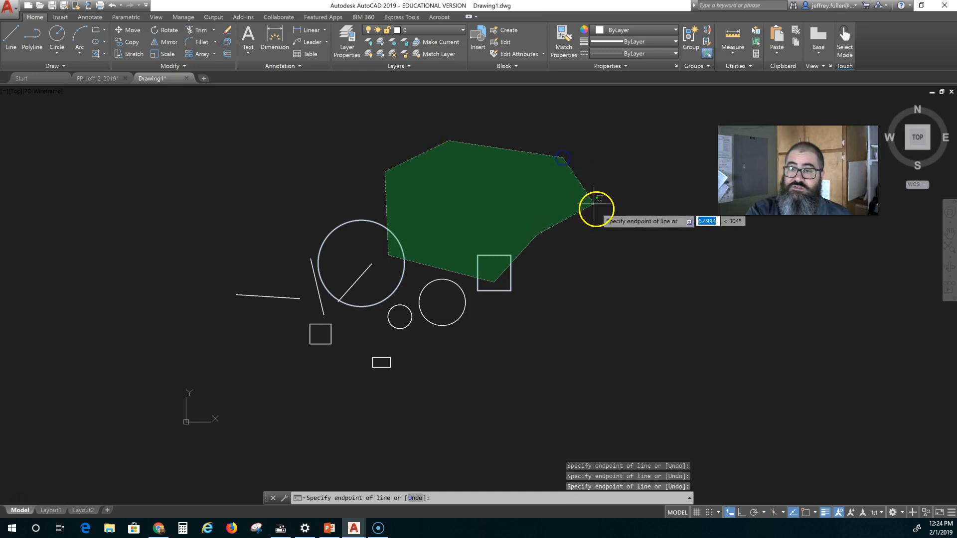
left_click(594, 278)
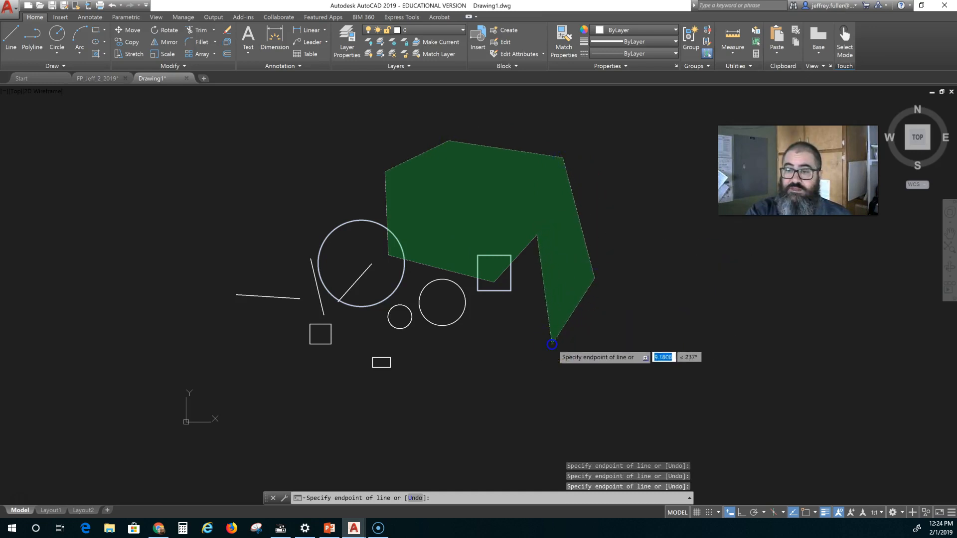
left_click(551, 344)
left_click(442, 325)
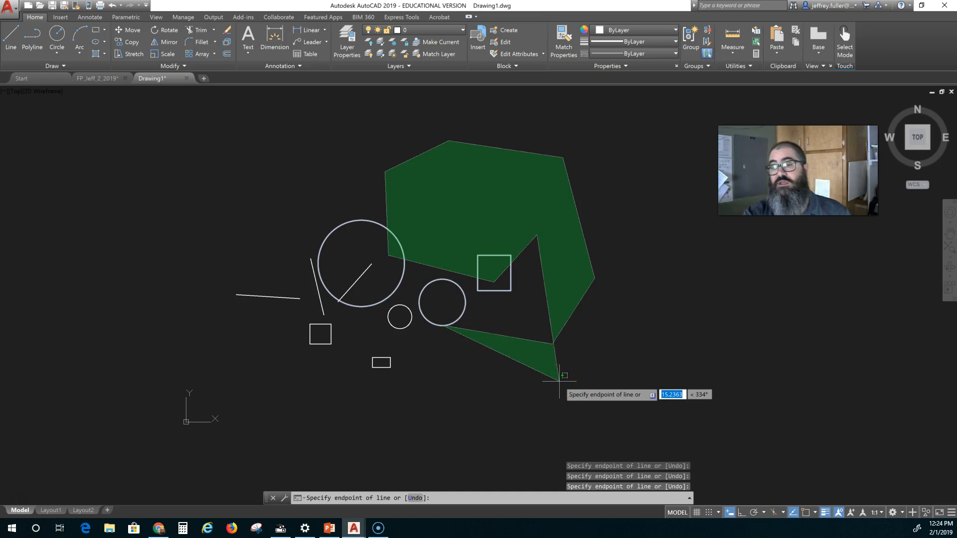
key("Escape")
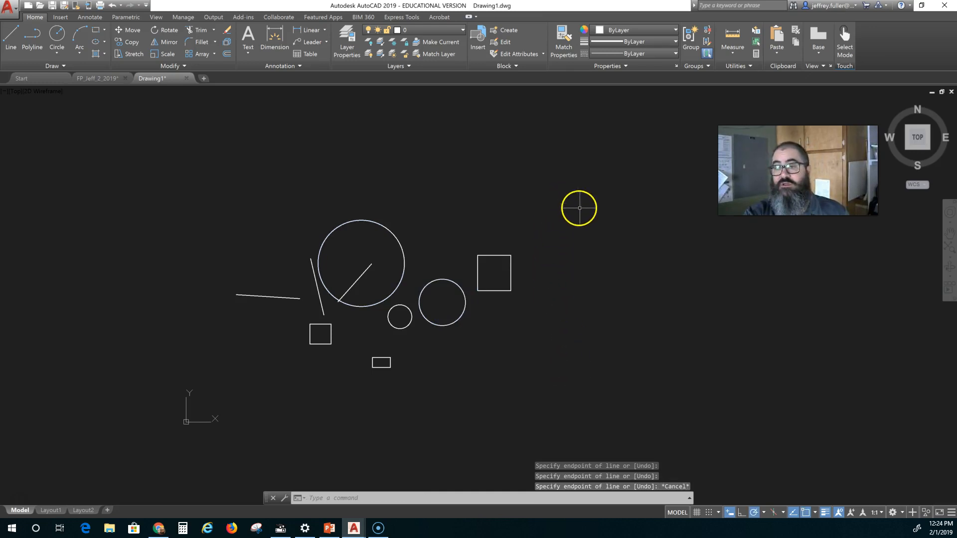
Step: Select the large circle, medium circle and upper-right square with a crossing polygon (cp), and clear the selection
left_click(579, 208)
type("cp")
key("Return")
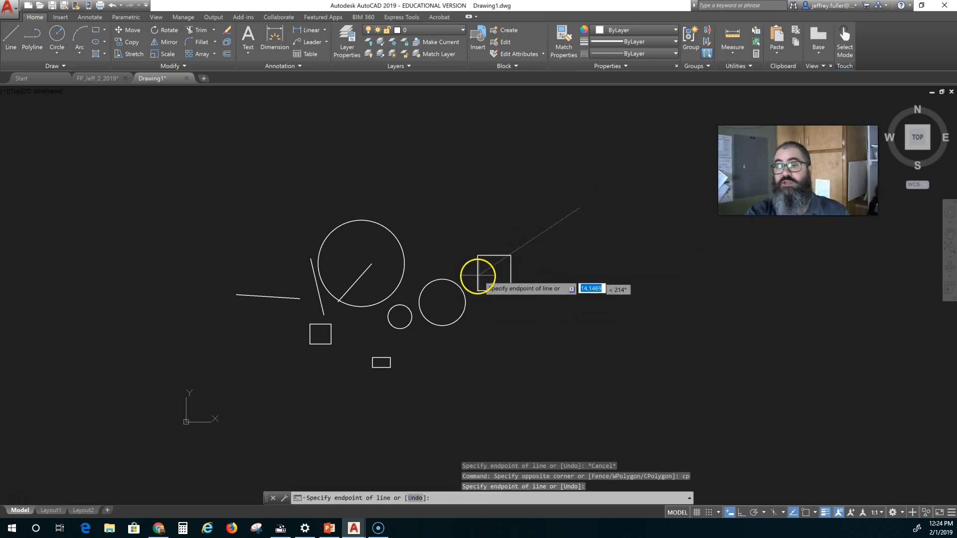
left_click(439, 299)
left_click(382, 234)
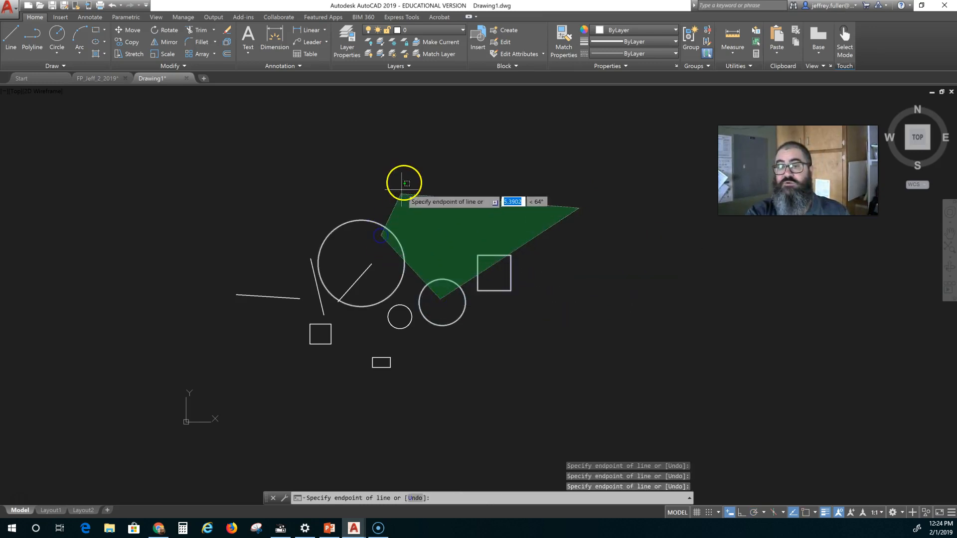
key("Return")
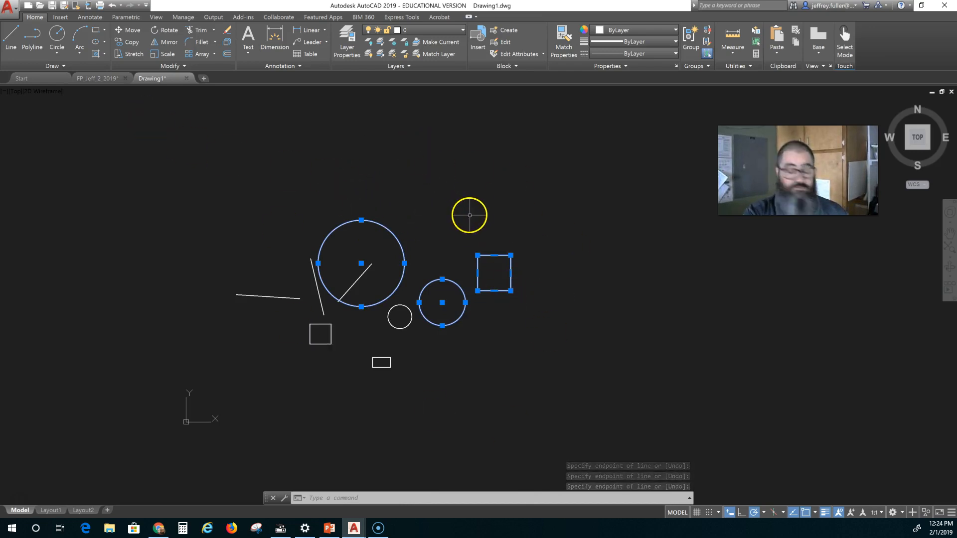
key("Escape")
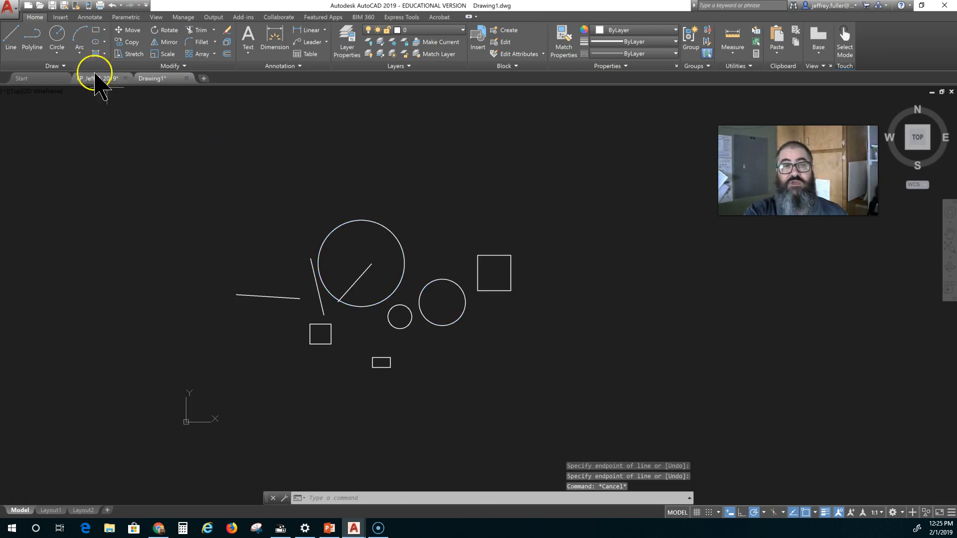
Step: Select the steep line beside the large circle and the small square below it with a window polygon (wp), and clear the selection
left_click(272, 203)
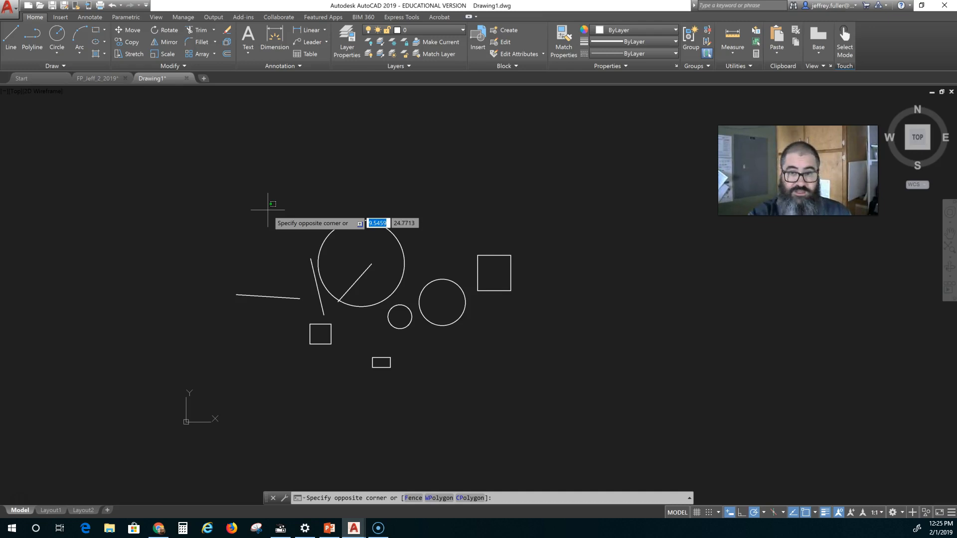
left_click(277, 215)
type("wp")
key("Return")
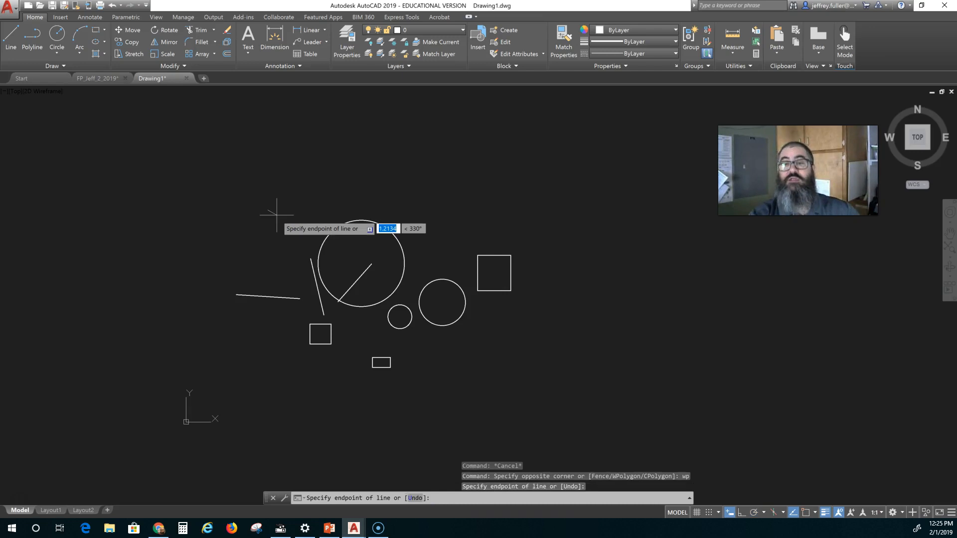
left_click(307, 224)
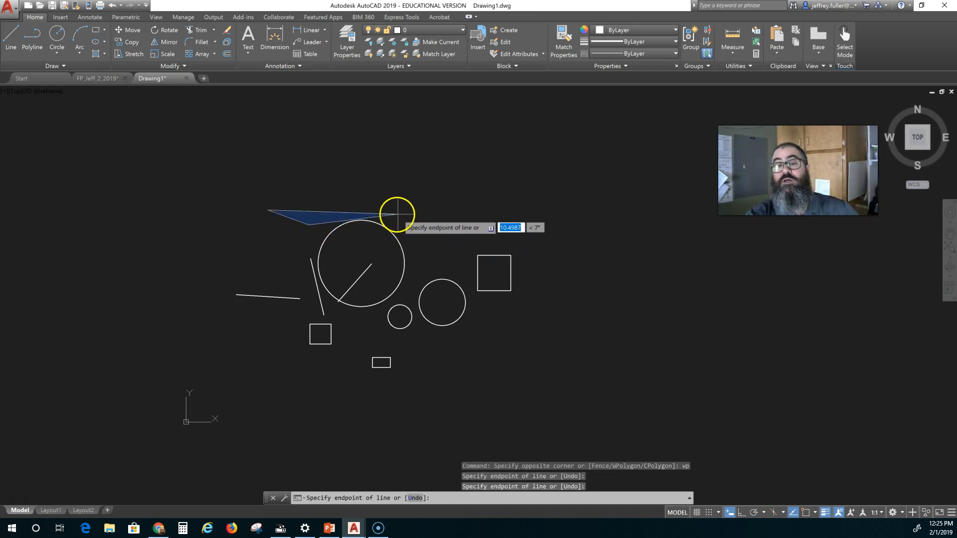
left_click(352, 330)
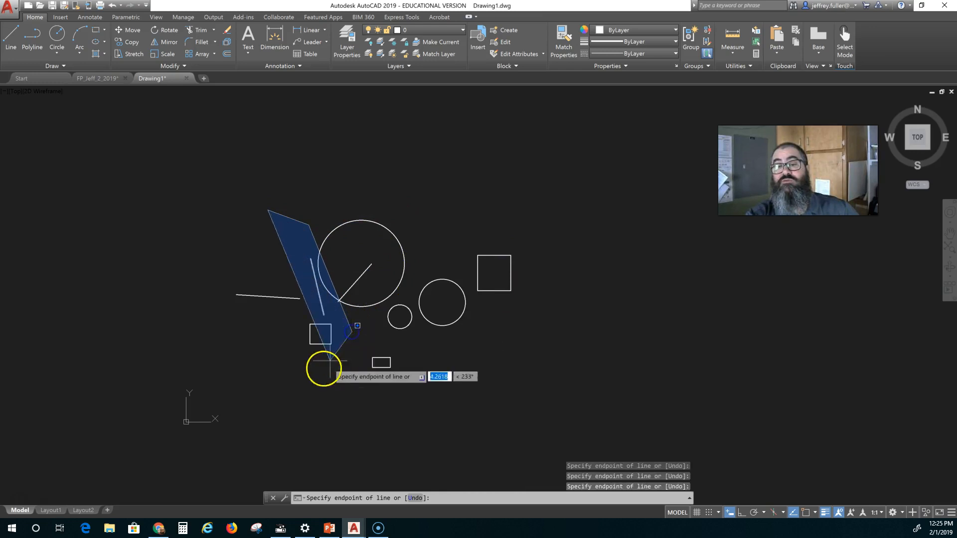
left_click(286, 396)
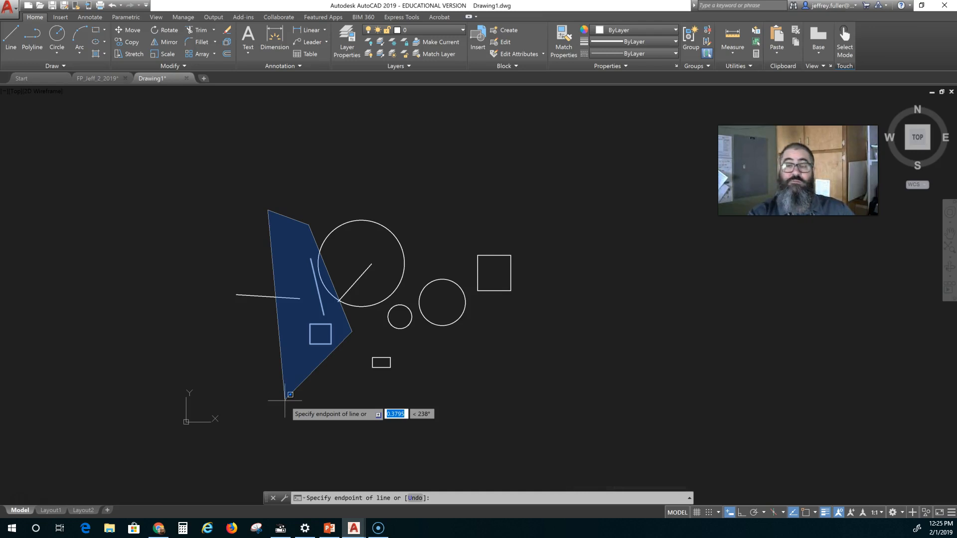
left_click_drag(284, 399, 285, 400)
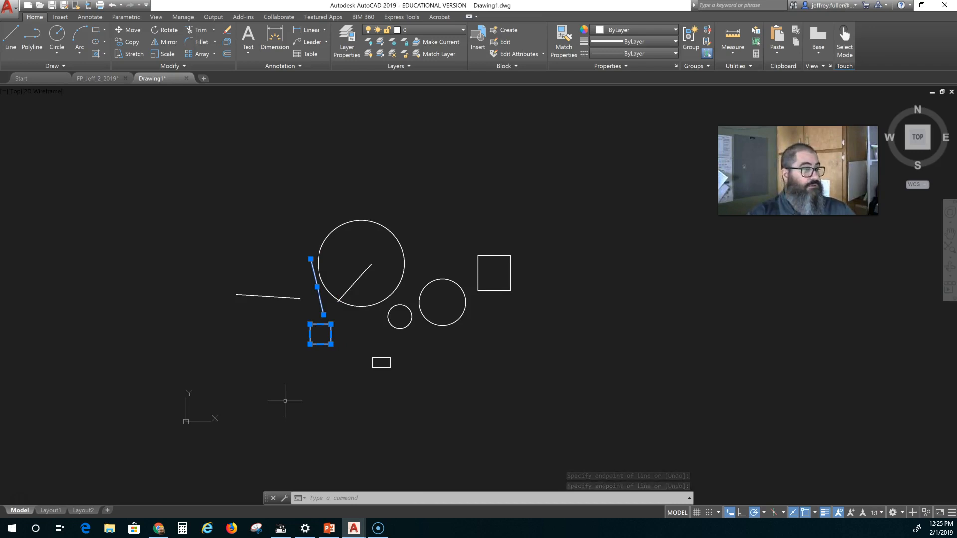
key("Escape")
key("Escape")
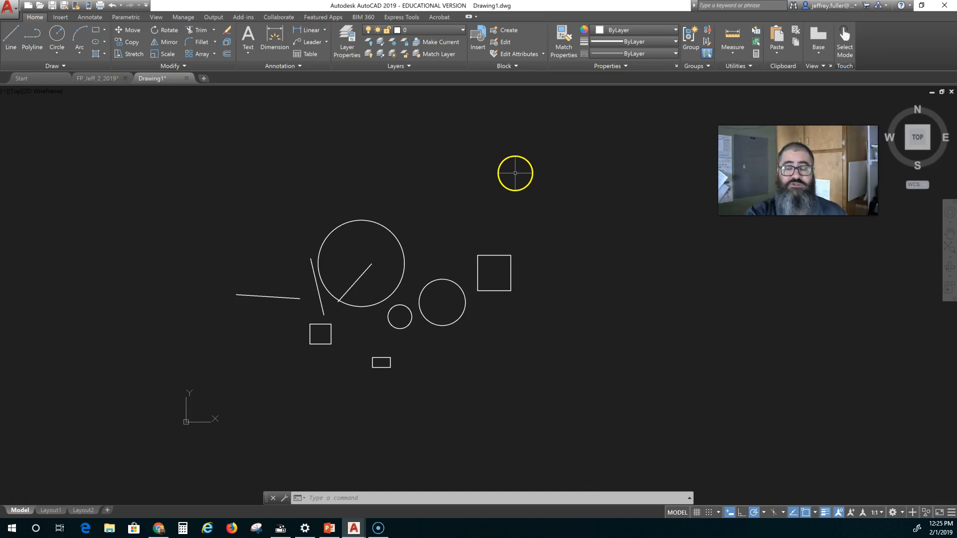
Step: Select the large circle, the upper-right square and the medium circle by picking each object individually
left_click(361, 220)
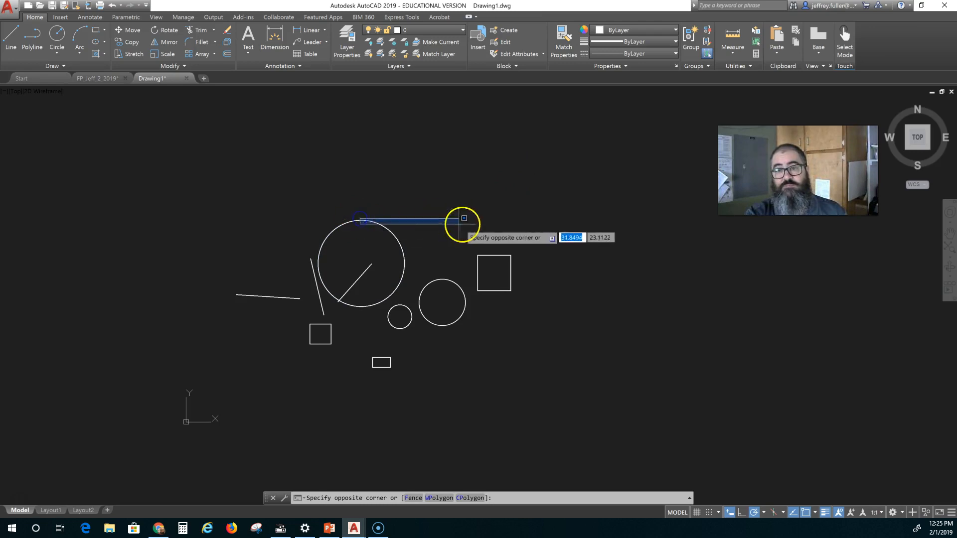
left_click(364, 251)
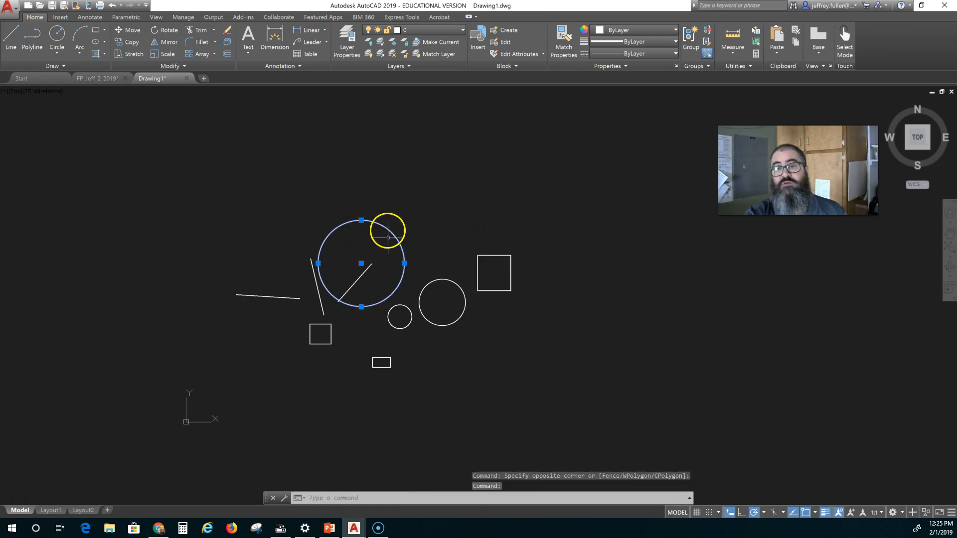
left_click(490, 256)
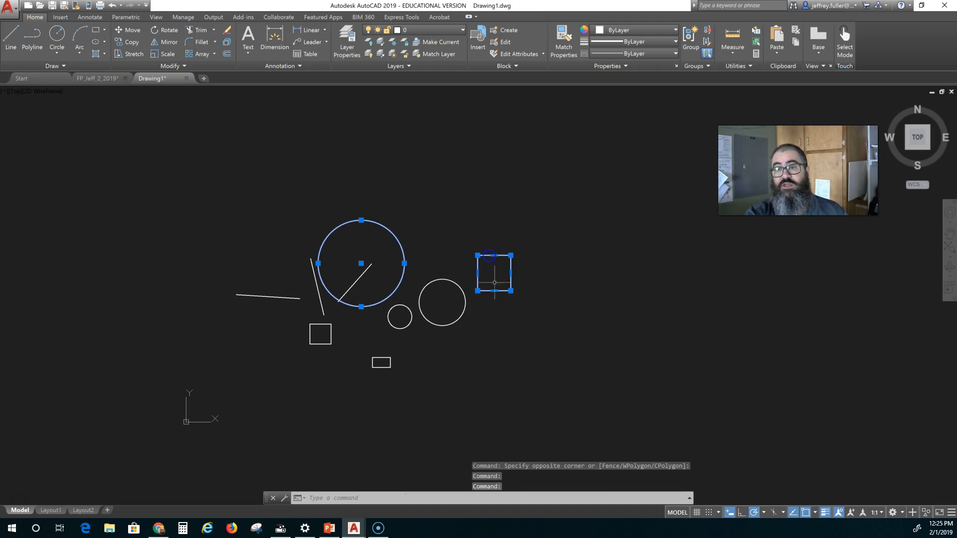
left_click(461, 316)
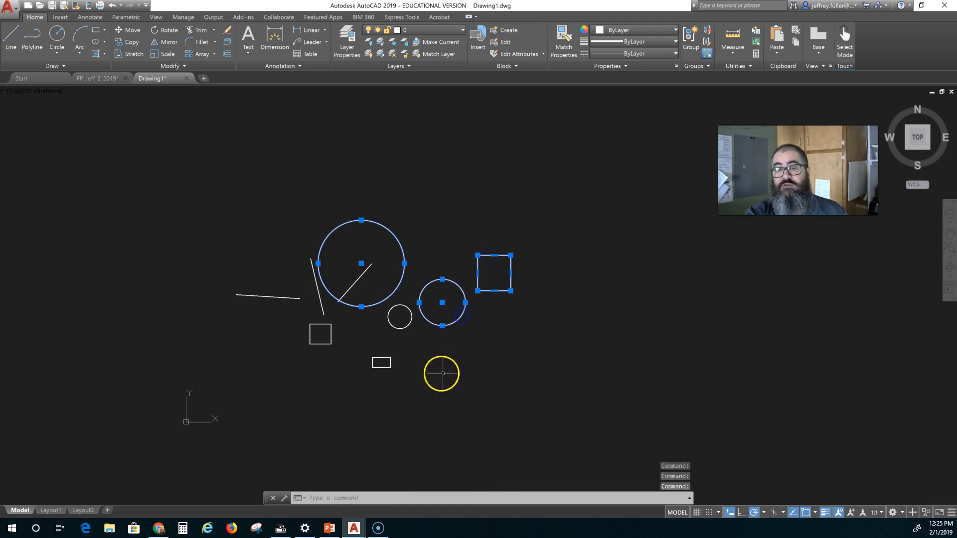
Step: Add the small circle, small rectangle, small square, steep line and nearly horizontal line to the selection by individual picks, and clear the selection
left_click(398, 327)
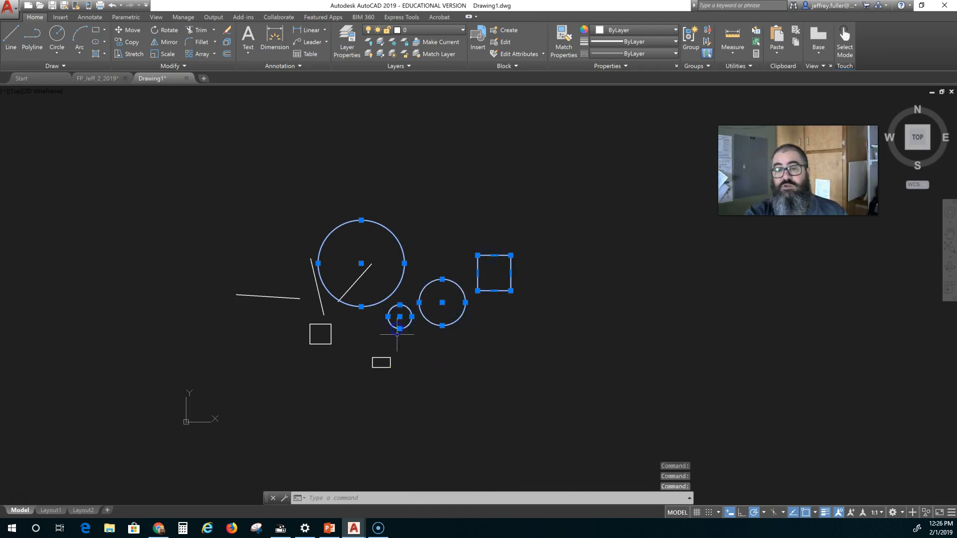
left_click(390, 360)
left_click(330, 333)
left_click(280, 299)
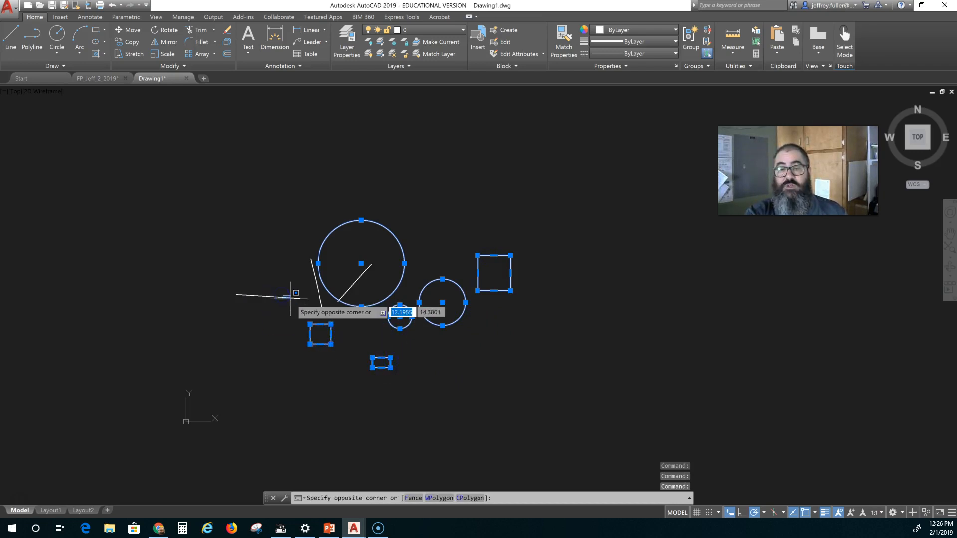
left_click(290, 299)
left_click(315, 292)
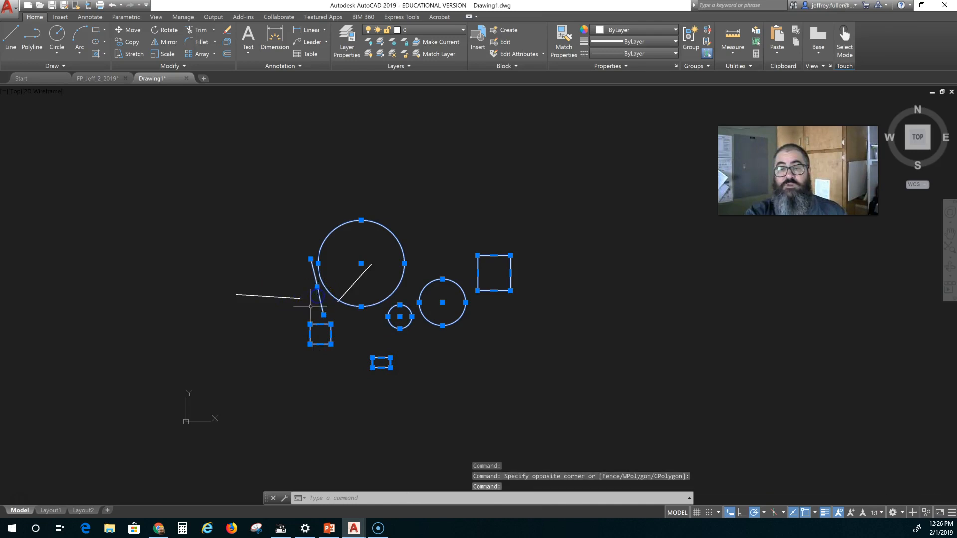
left_click(291, 298)
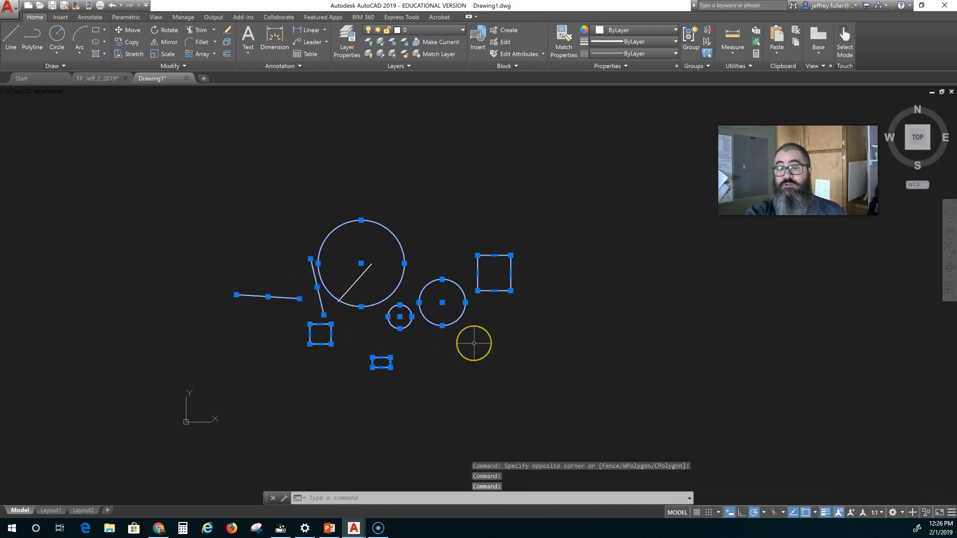
key("Escape")
key("Escape")
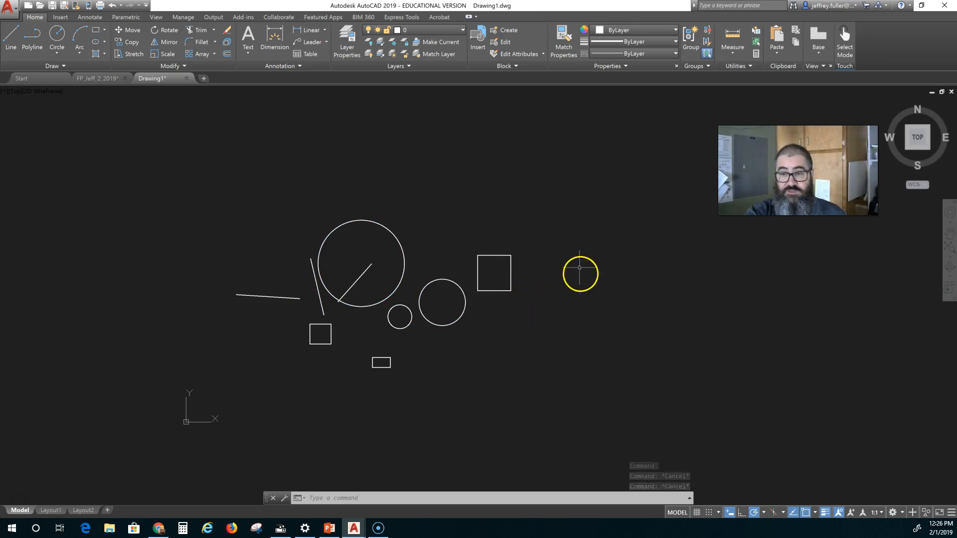
Step: Select the upper-right square, medium circle, large circle and the line inside it with a fence (f) crossing them
left_click(485, 210)
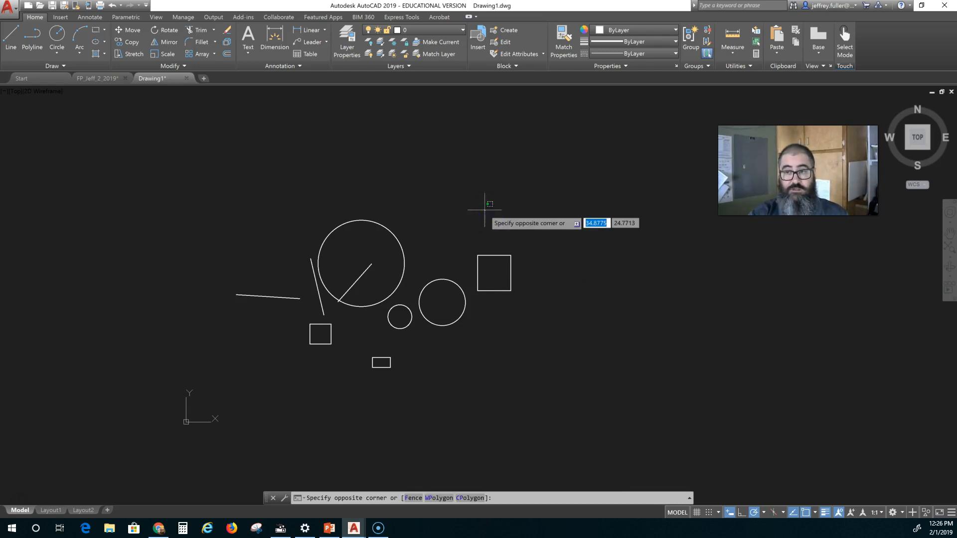
type("f")
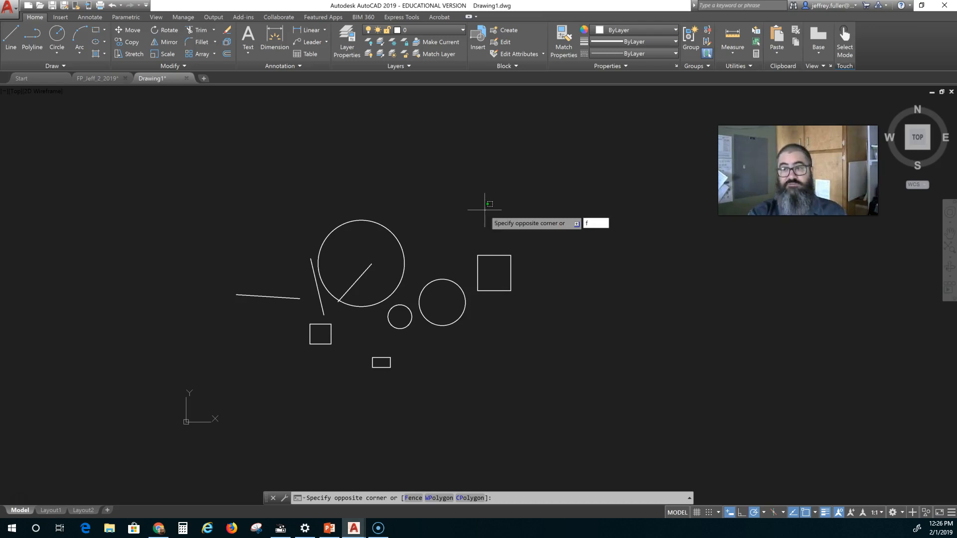
key("Return")
left_click(495, 258)
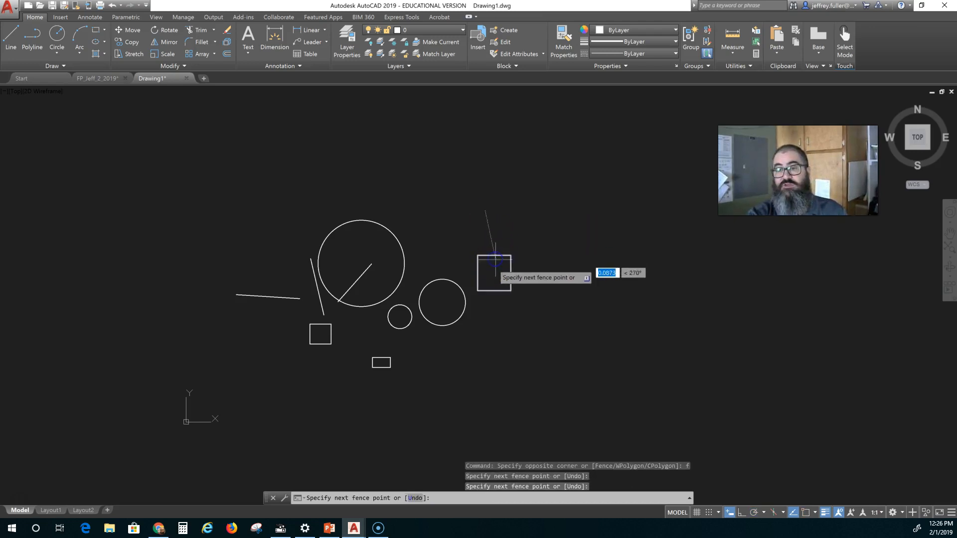
left_click(443, 292)
left_click(351, 273)
left_click(352, 332)
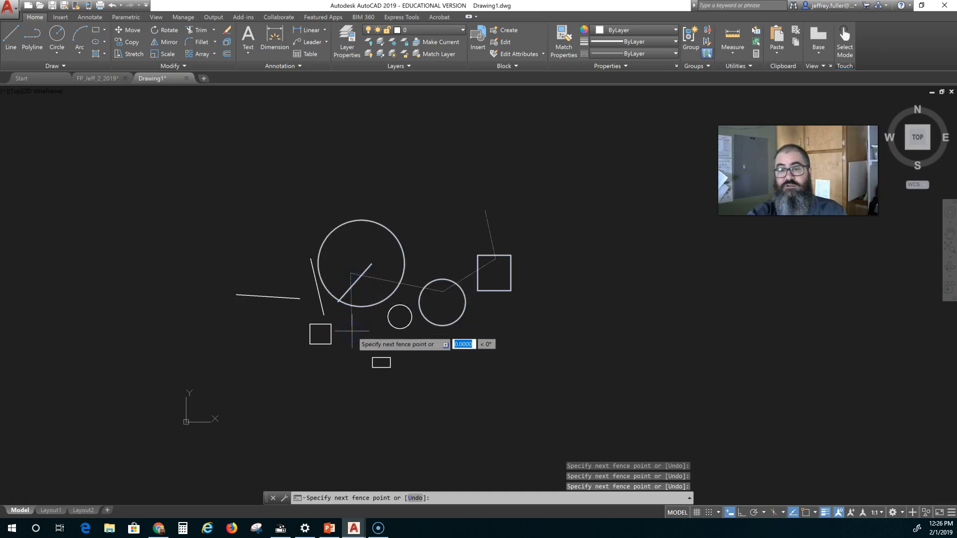
key("Return")
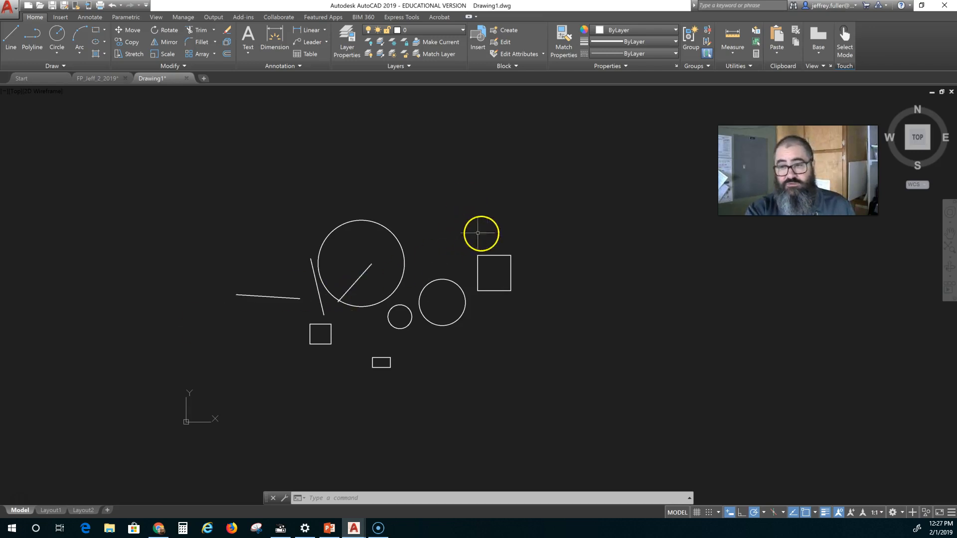
Step: Select the large circle, medium circle and upper-right square with a crossing lasso, and clear the selection
left_click(527, 233)
mouse_move(527, 233)
left_mouse_down()
mouse_move(526, 248)
mouse_move(480, 288)
mouse_move(442, 299)
mouse_move(384, 252)
mouse_move(380, 199)
mouse_move(471, 175)
mouse_move(509, 185)
left_mouse_up()
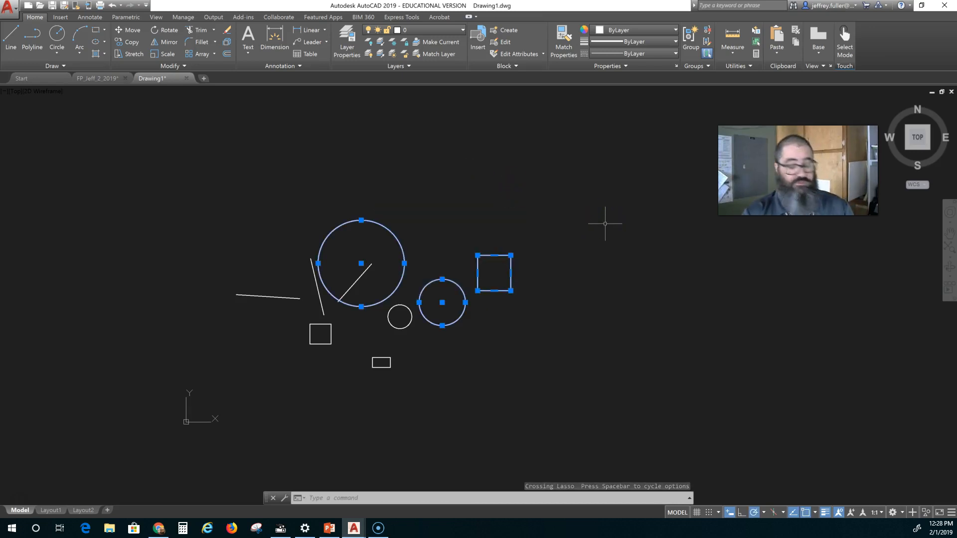
key("Escape")
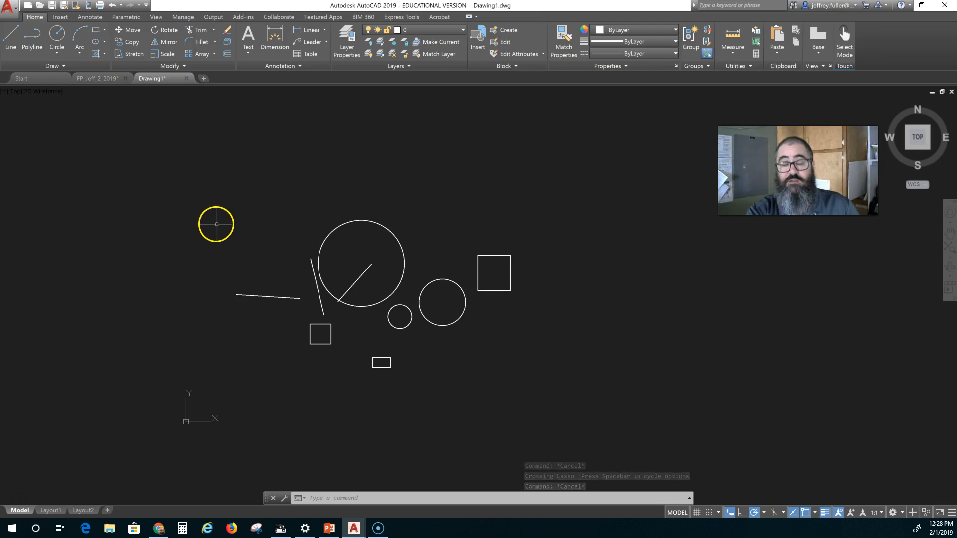
Step: Select the nearly horizontal line west of the large circle with a window lasso, and clear the selection
mouse_move(216, 224)
left_mouse_down()
mouse_move(319, 305)
mouse_move(407, 258)
mouse_move(451, 211)
left_mouse_up()
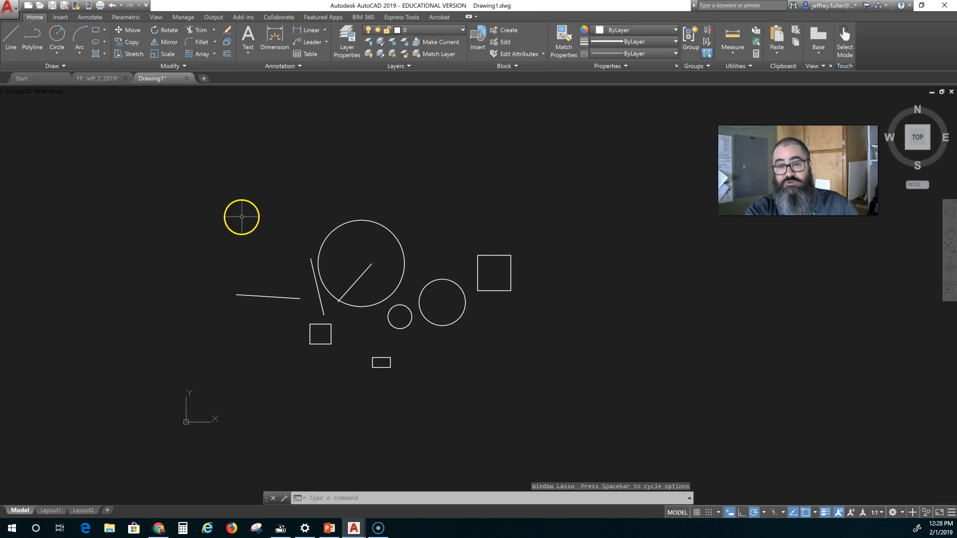
left_click(207, 205)
mouse_move(207, 206)
left_mouse_down()
mouse_move(205, 331)
mouse_move(263, 331)
mouse_move(324, 309)
mouse_move(361, 273)
mouse_move(335, 187)
left_mouse_up()
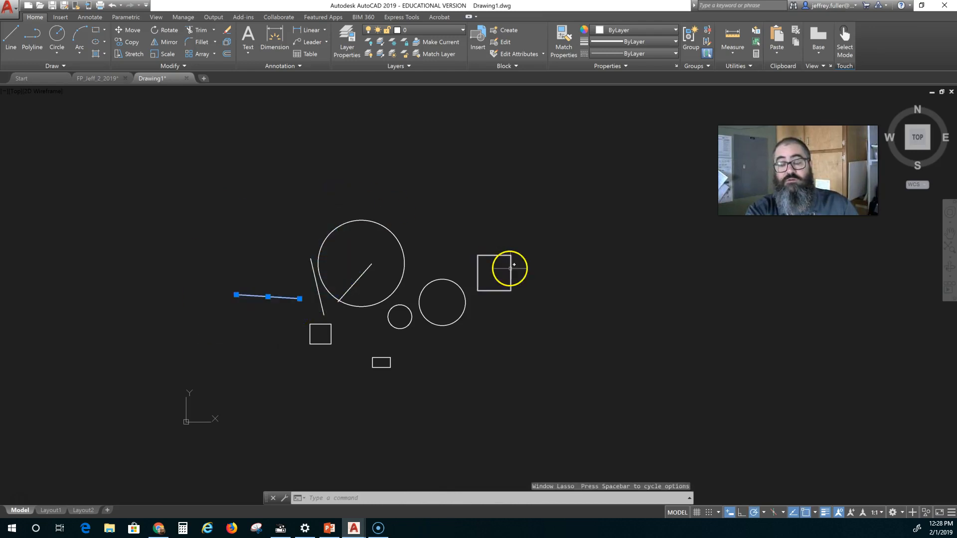
key("Escape")
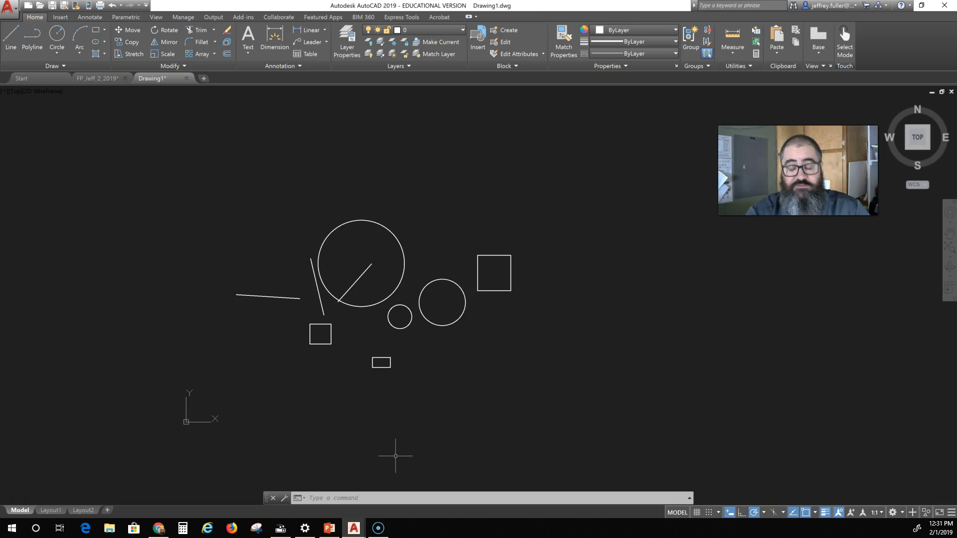
Step: Run FSMODE and leave FASTSEL chain selection set to ON
left_click(566, 222)
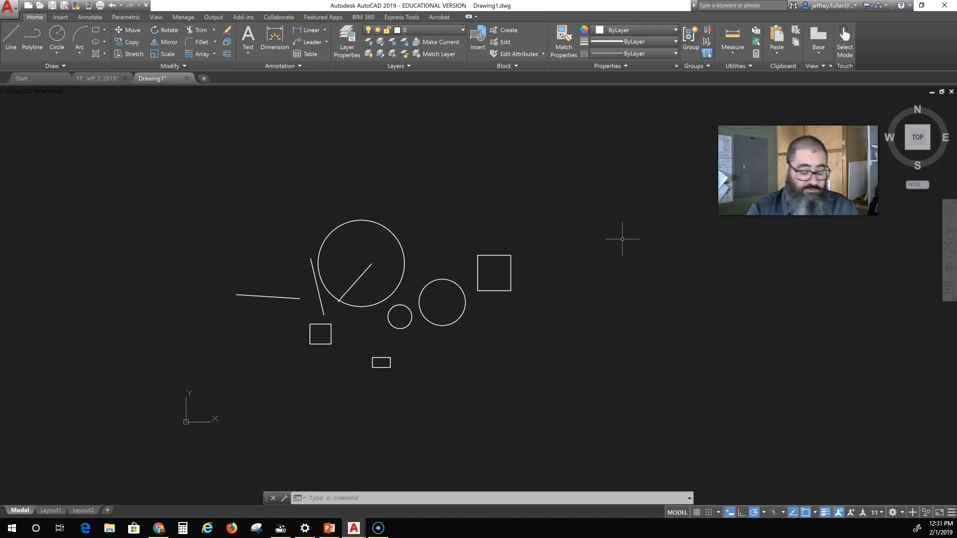
type("FSMODE")
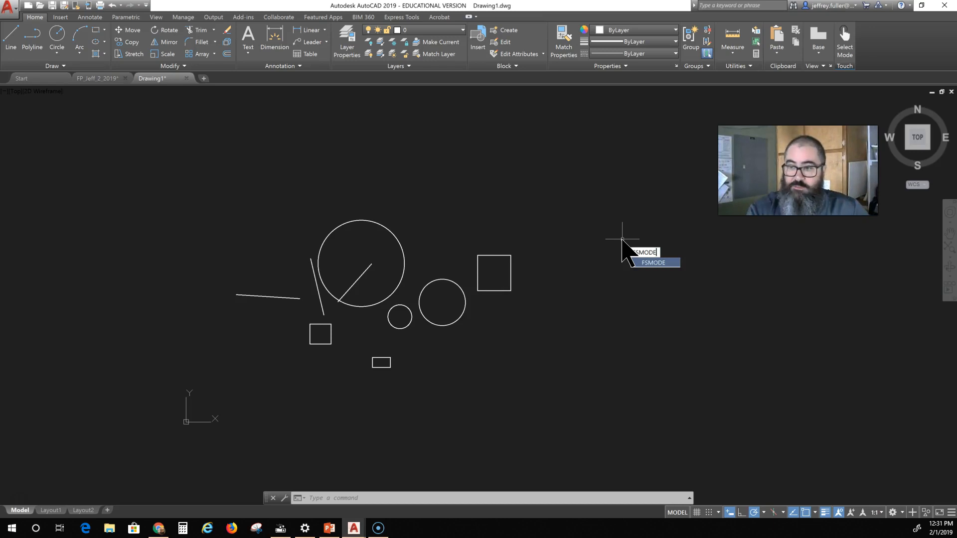
key("Return")
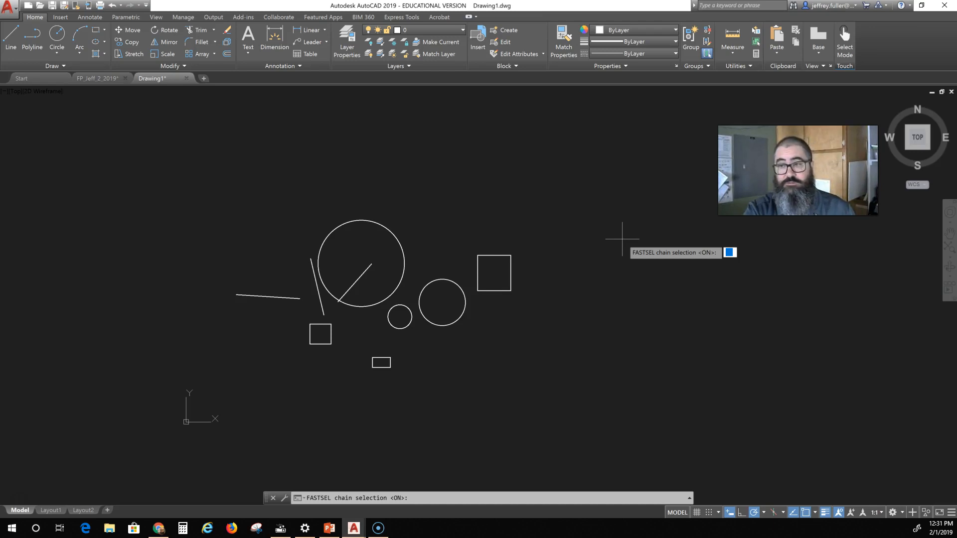
key("Escape")
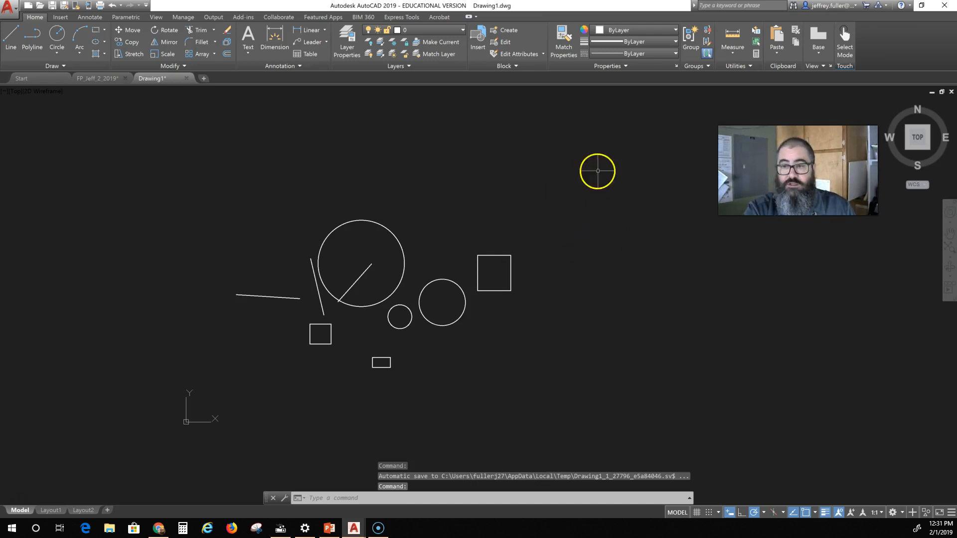
Step: Select the large circle and the line touching it with Fast Select (fs), and clear the selection
left_click(447, 207)
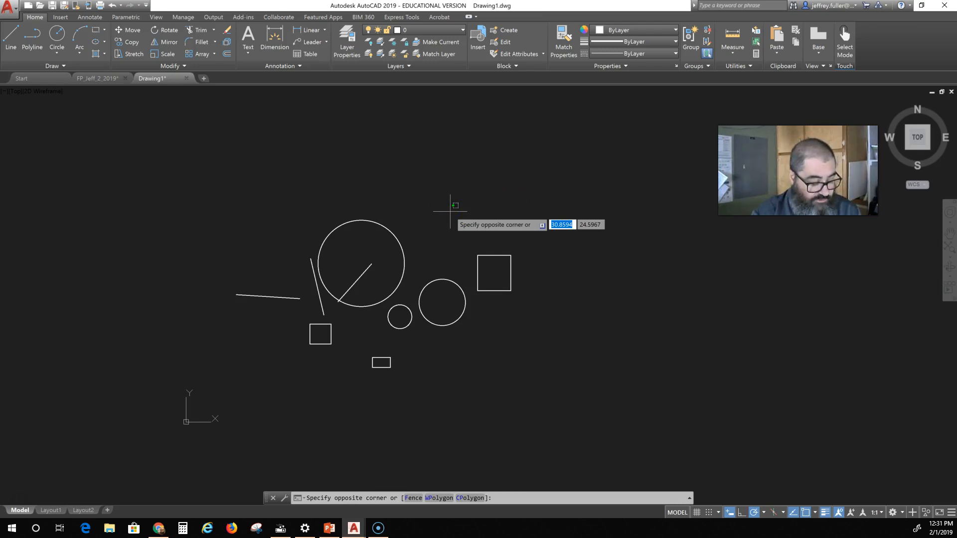
type("fs")
key("Return")
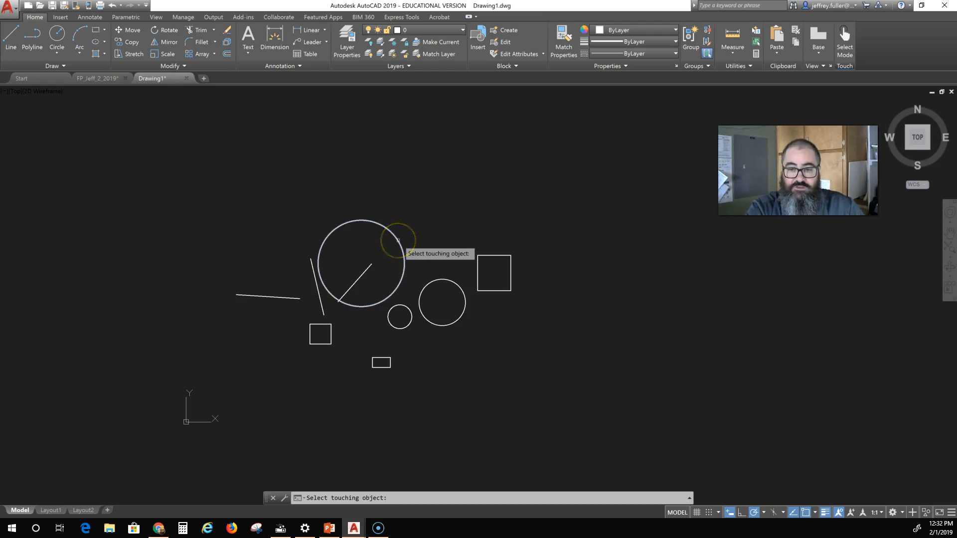
left_click(398, 241)
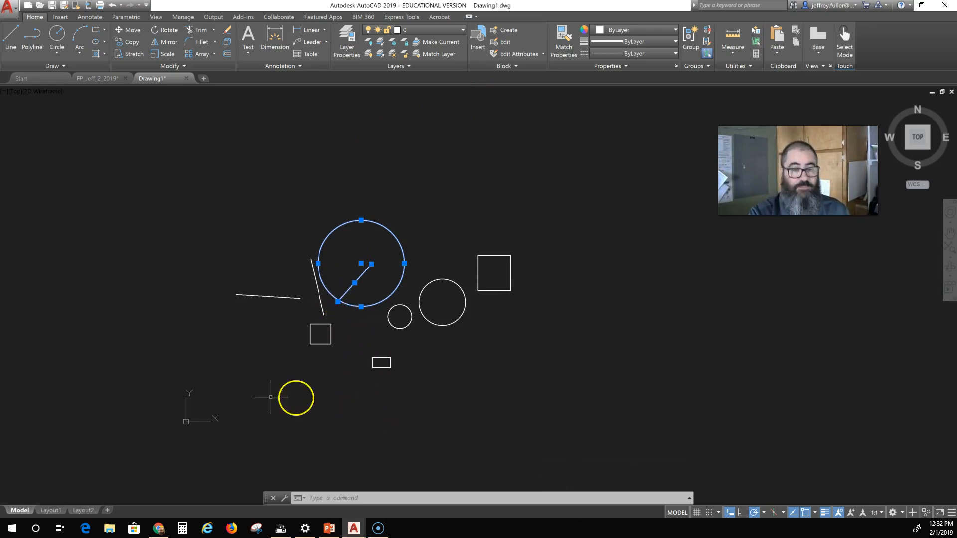
key("Escape")
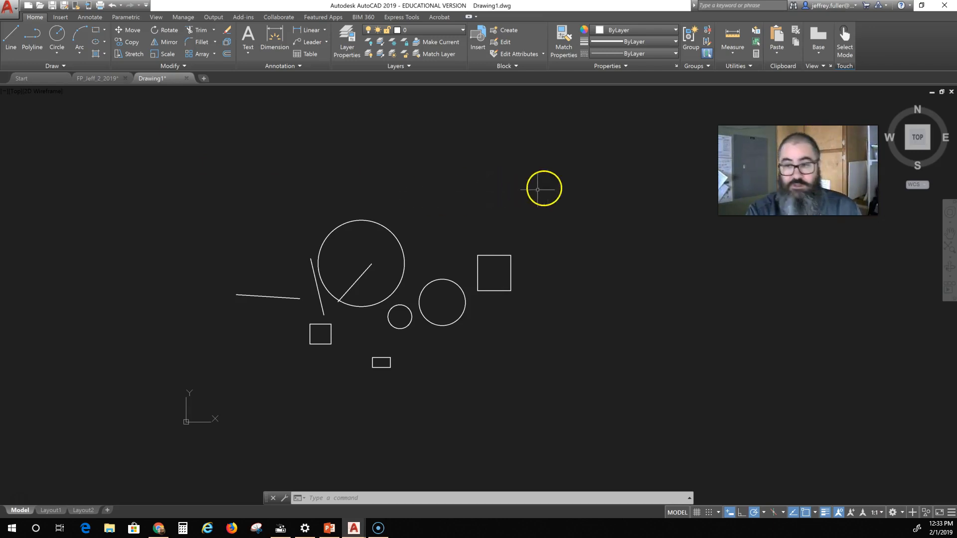
Step: Subtract the upper-right square and medium circle from a crossing-window selection of all objects, and clear the selection
left_click(556, 183)
left_click(213, 390)
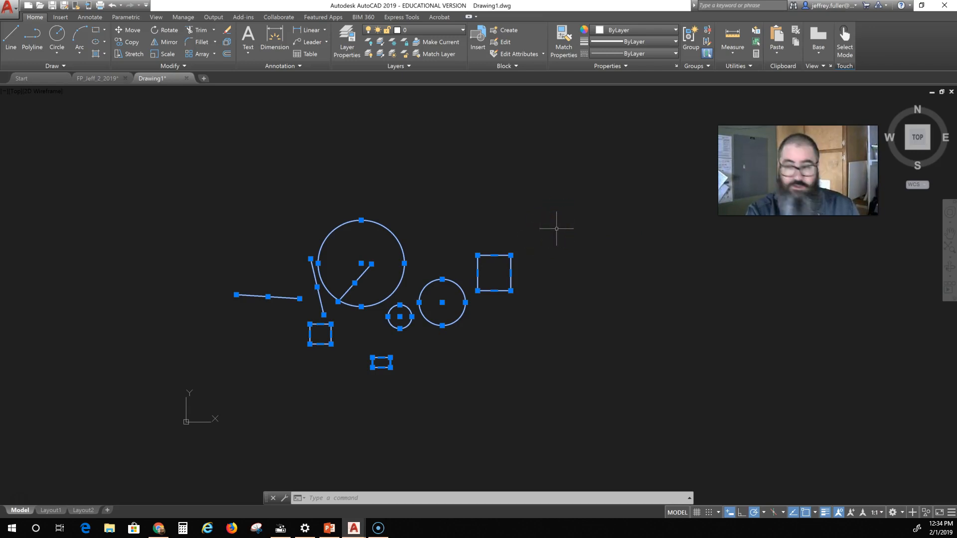
left_click(546, 238)
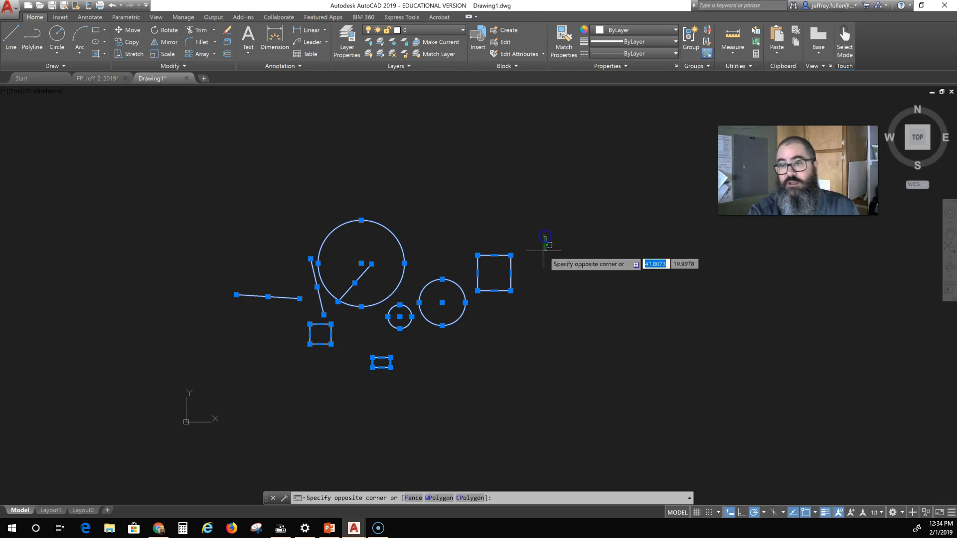
left_click(450, 317, "shift")
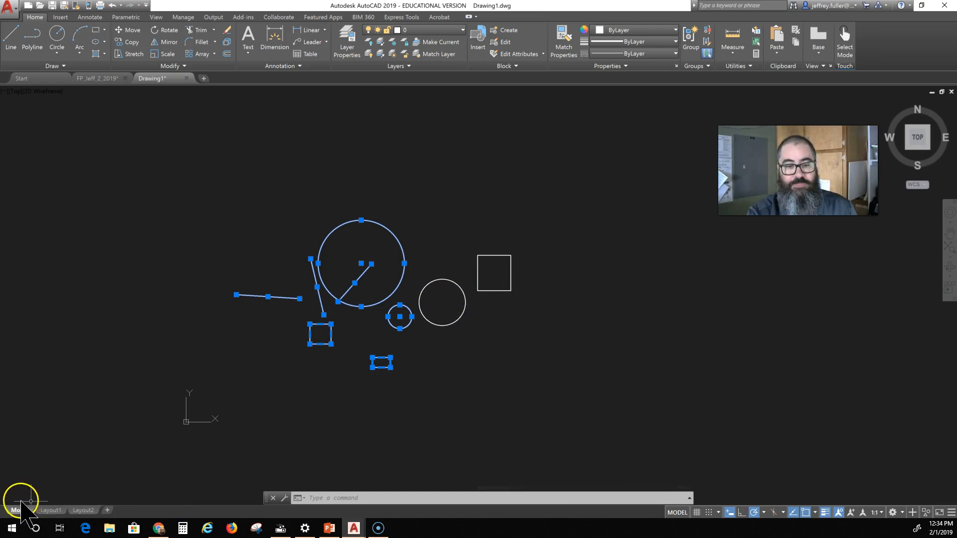
key("Escape")
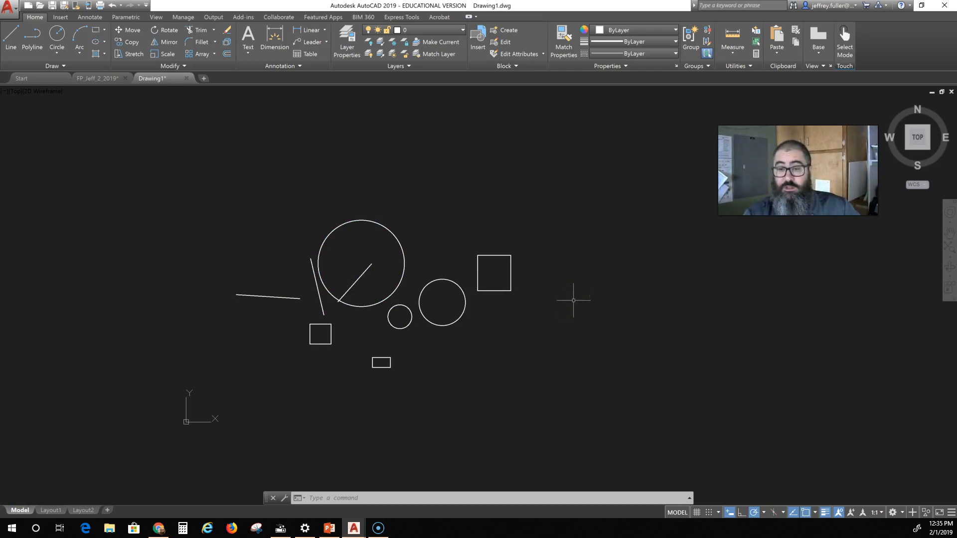
Step: Start Quick Select (QSELECT) for the entire drawing and set the object type to Line
type("qselec")
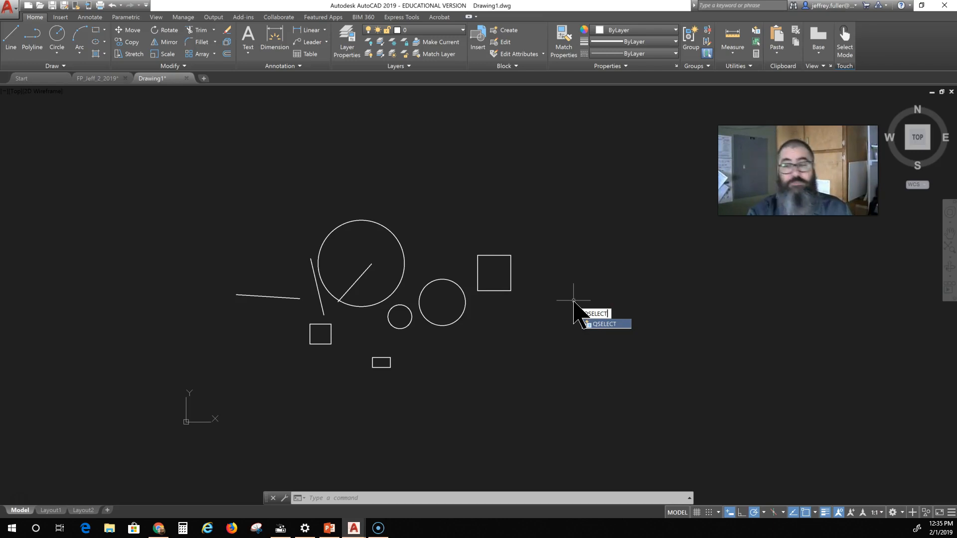
key("Return")
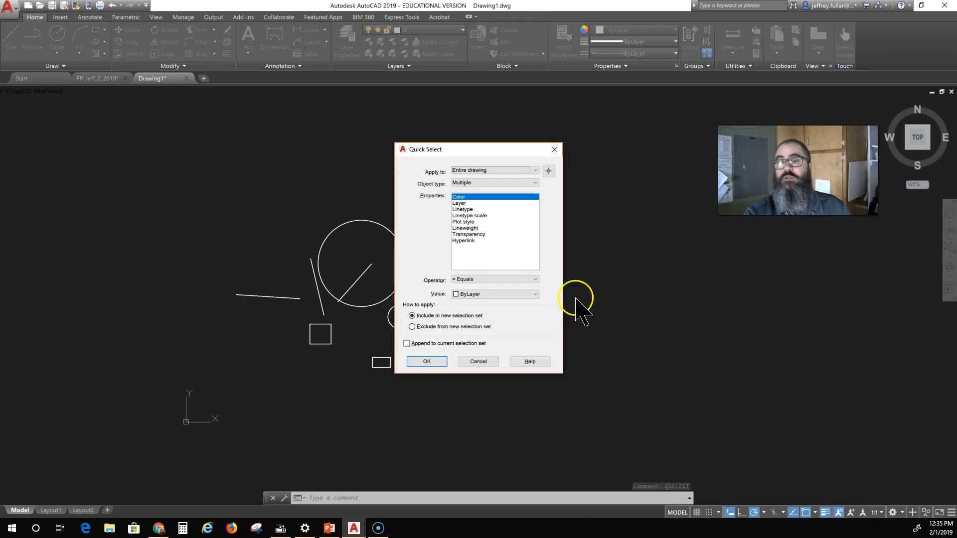
left_click(498, 170)
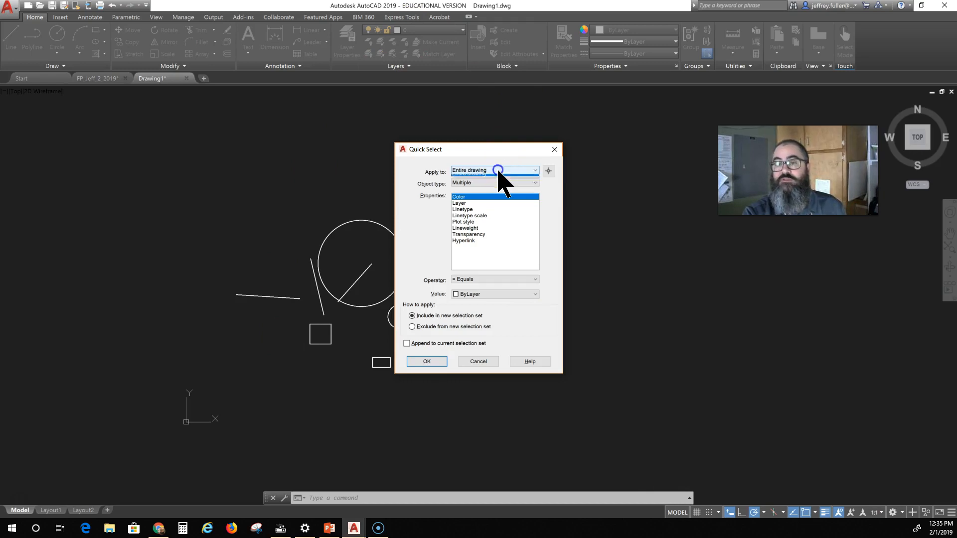
left_click(503, 170)
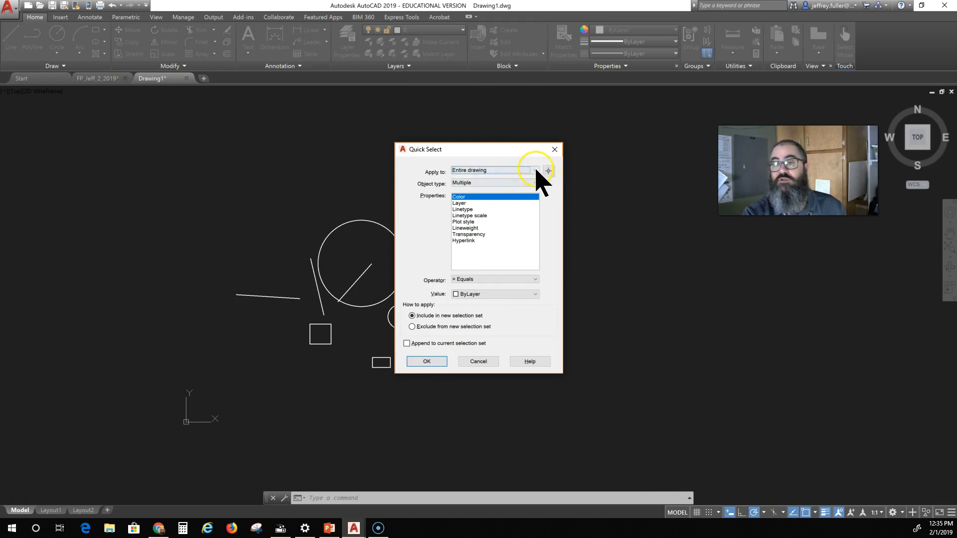
left_click(535, 171)
left_click(521, 172)
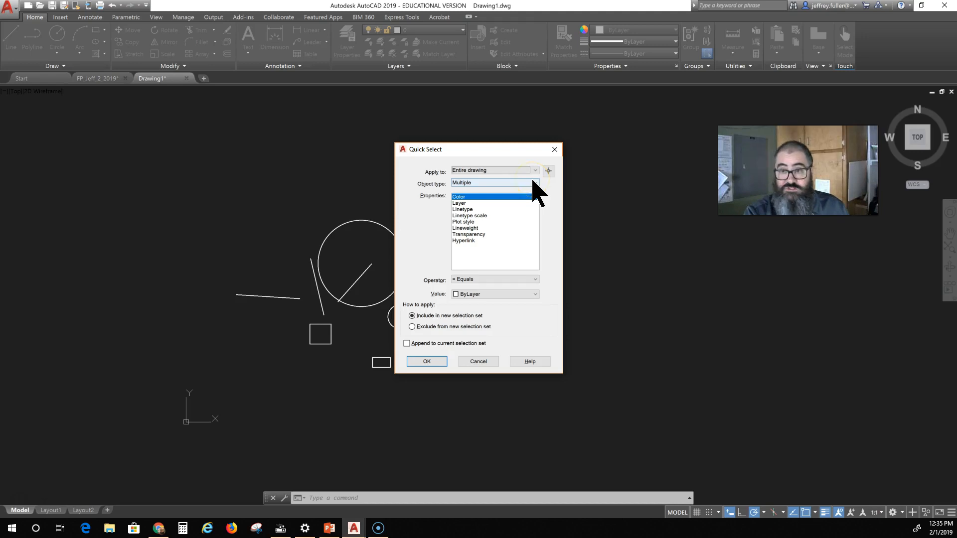
left_click(535, 182)
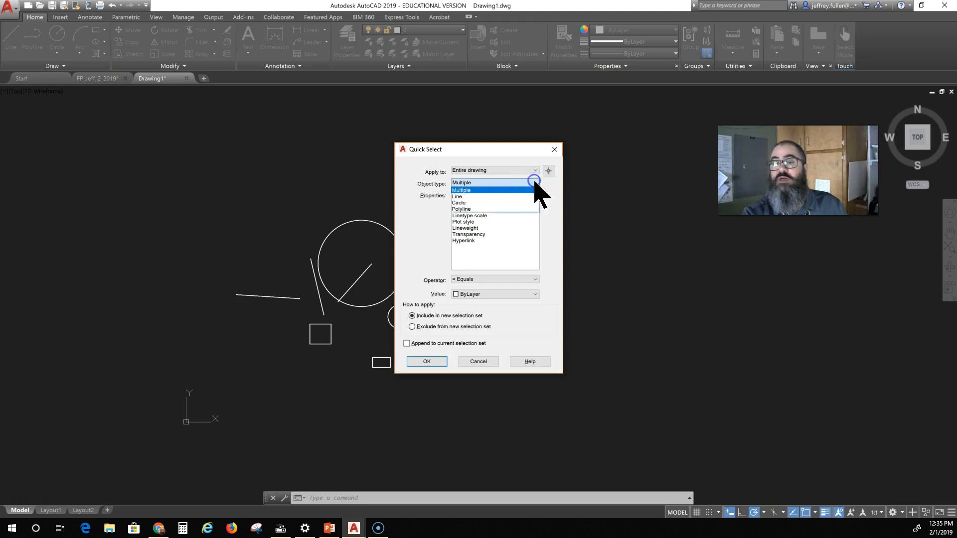
left_click(506, 197)
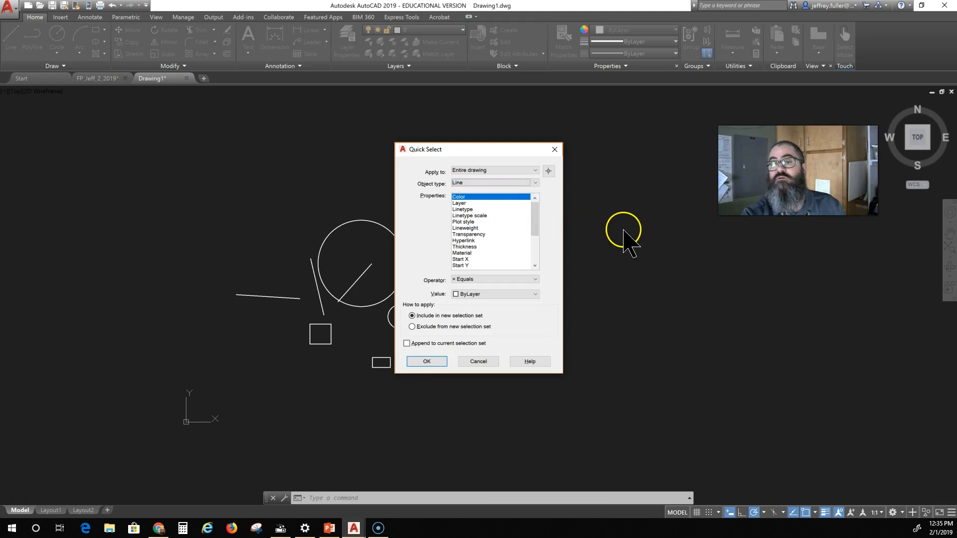
Step: Try to quick-select the lines whose Linetype equals Continuous, including them in a new selection set
left_click(470, 209)
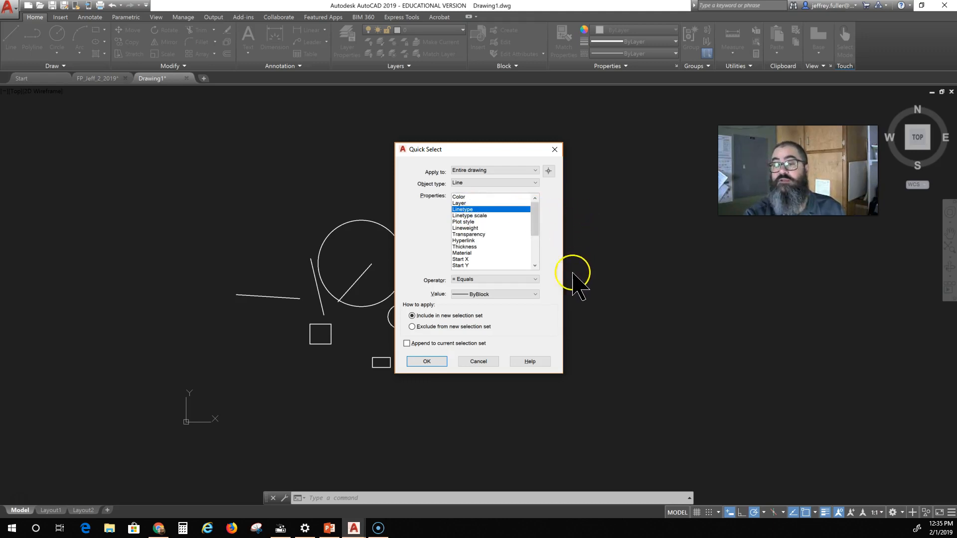
left_click(504, 280)
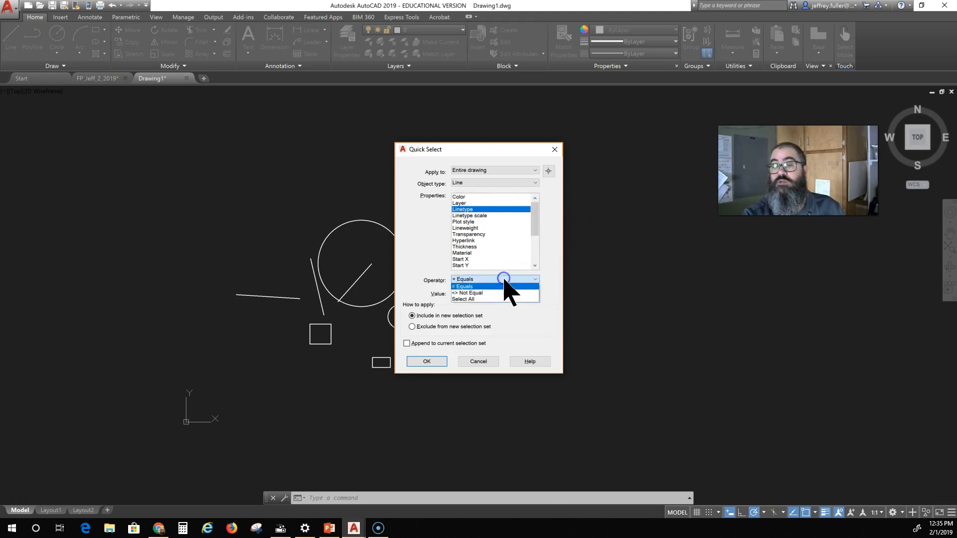
left_click(505, 286)
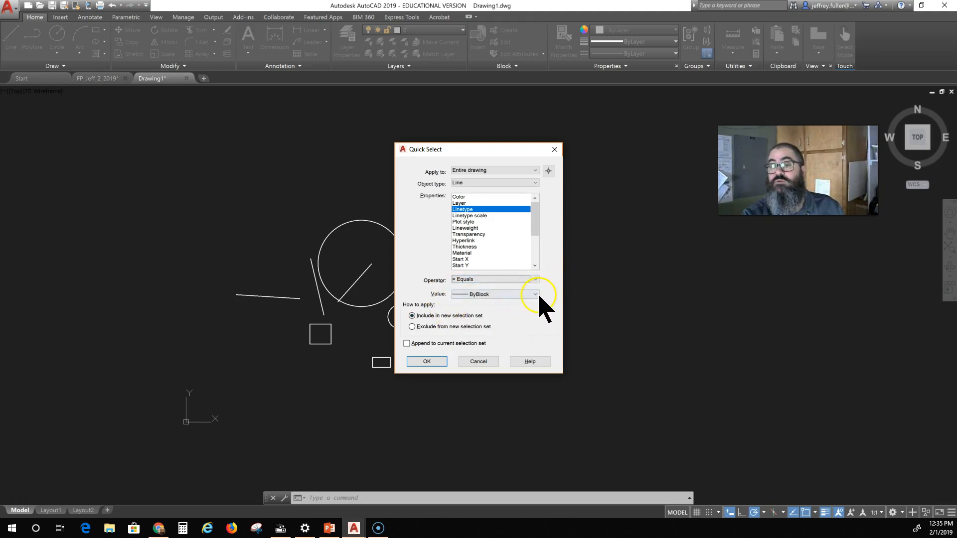
left_click(536, 295)
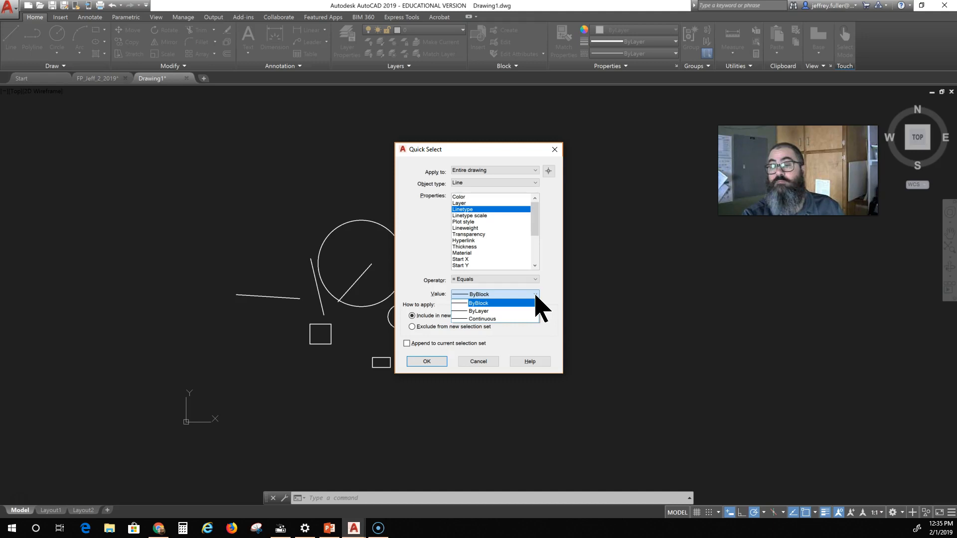
left_click(509, 302)
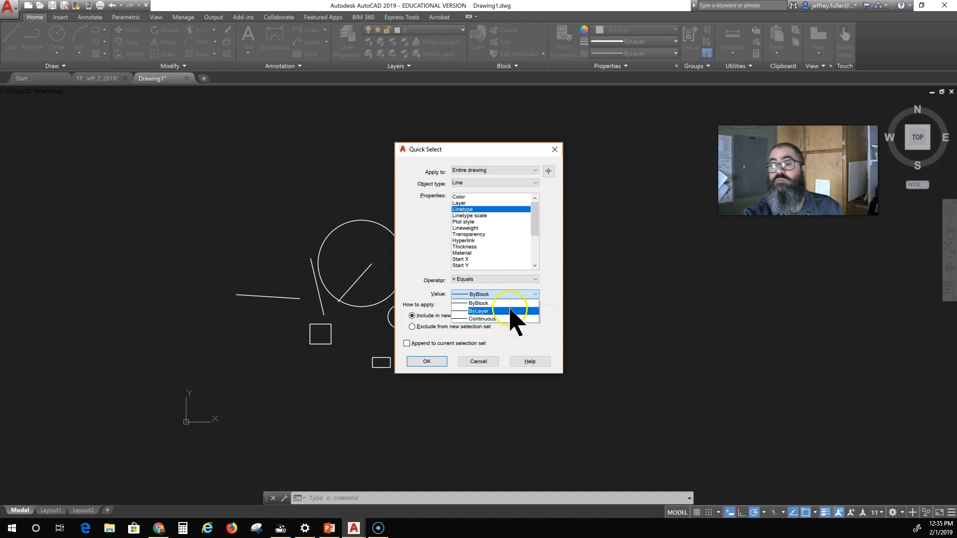
left_click(511, 319)
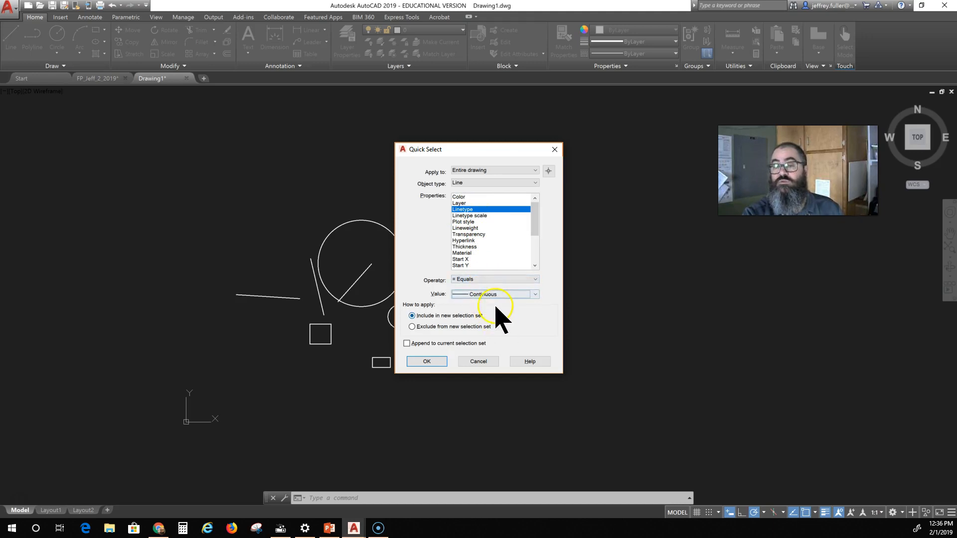
left_click(426, 362)
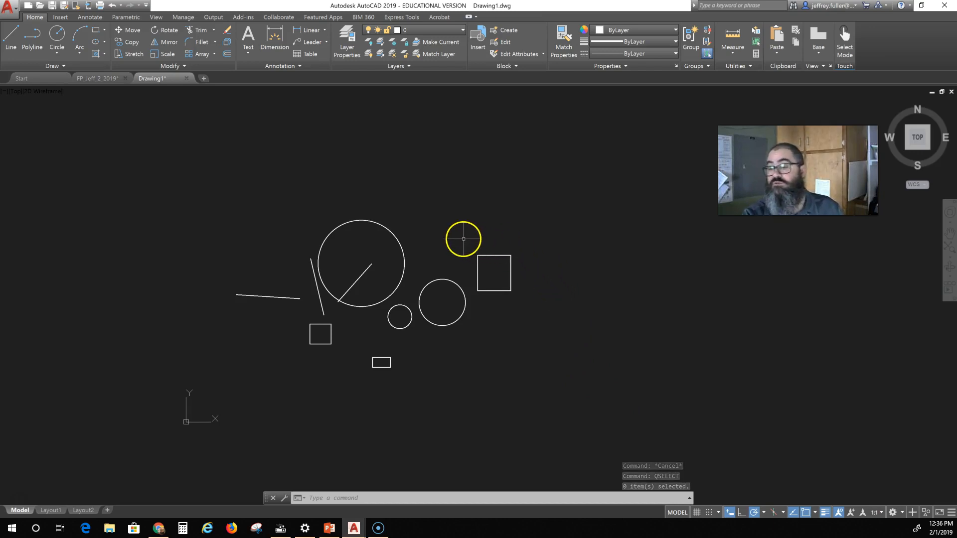
left_click(438, 217)
key("Escape")
key("Escape")
key("Escape")
left_click(438, 217)
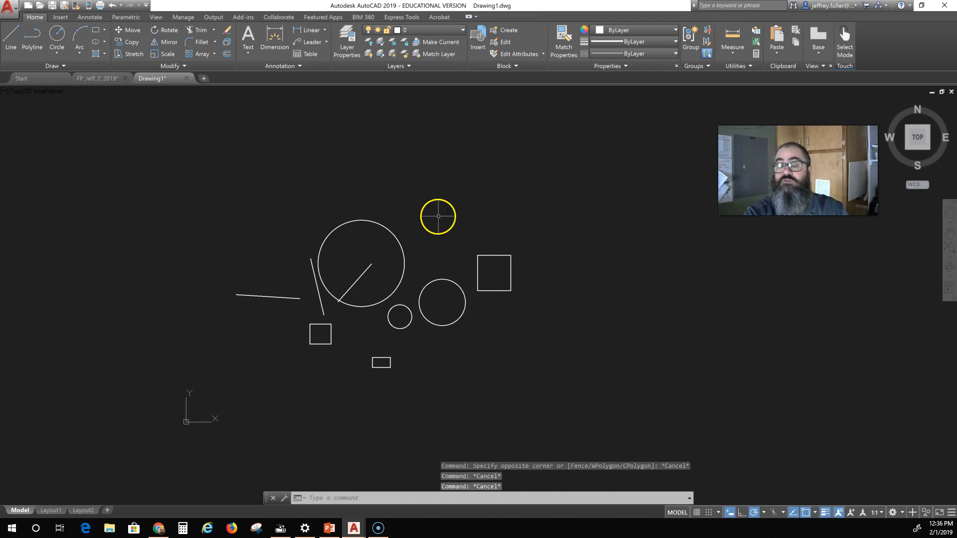
key("Escape")
Step: Use Quick Select (QSELECT) on the entire drawing to select every Circle whose Color equals ByLayer
type("QSEle")
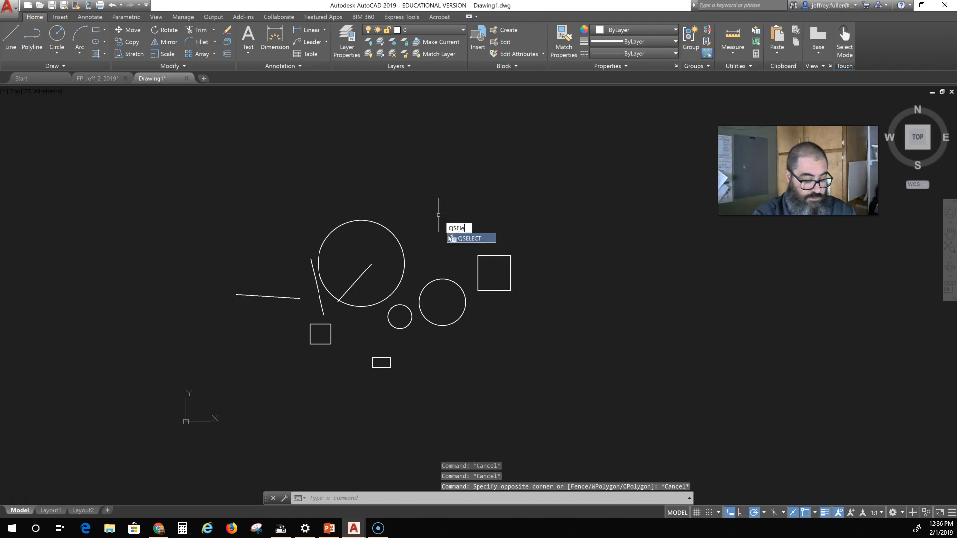
key("Return")
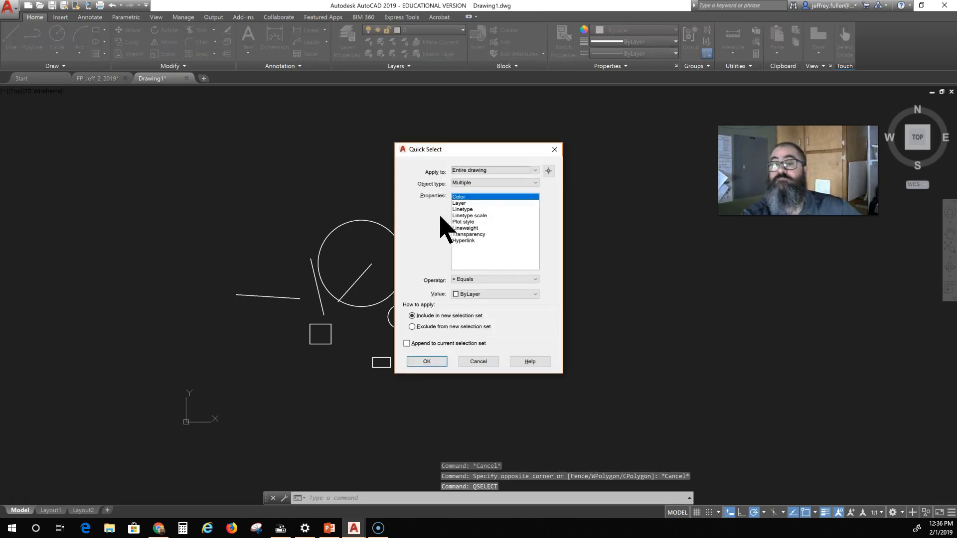
left_click(514, 170)
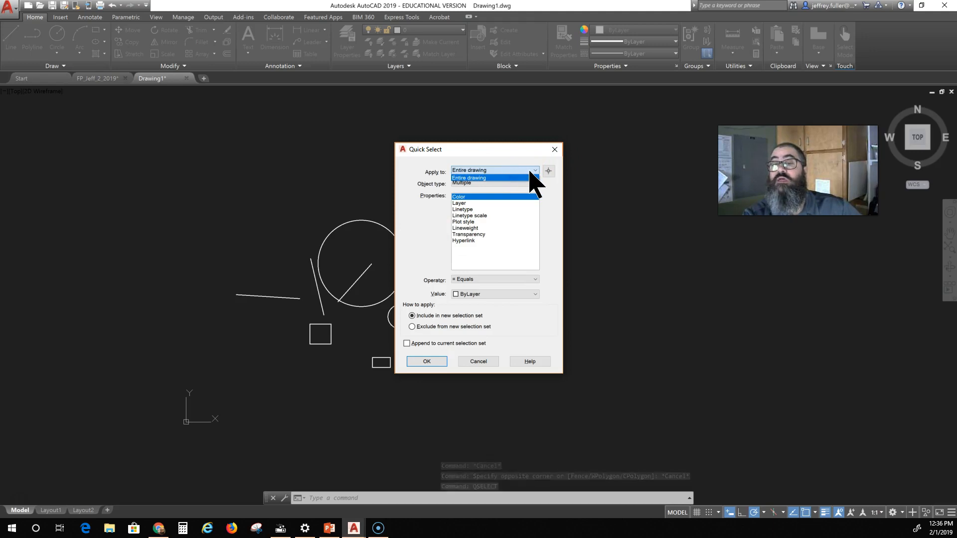
left_click(534, 172)
left_click(535, 183)
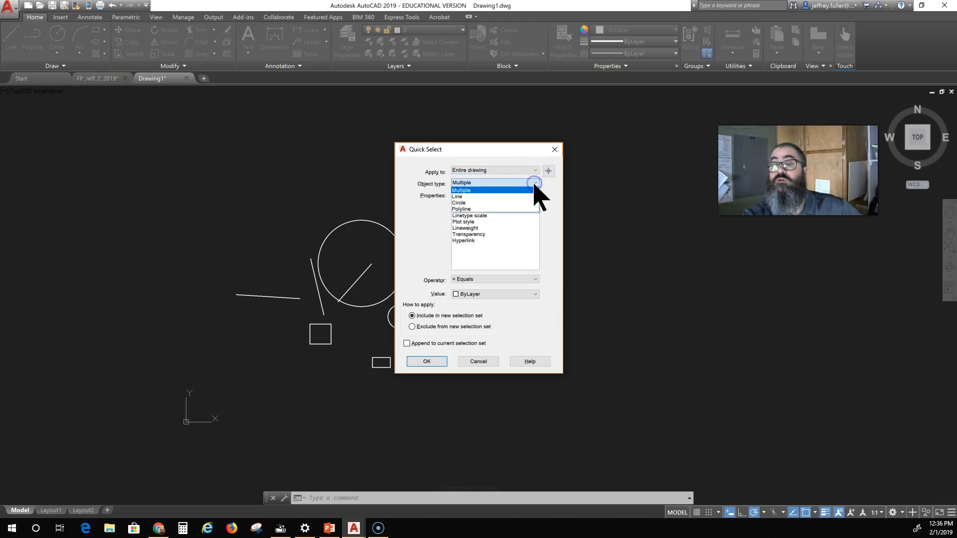
left_click(518, 203)
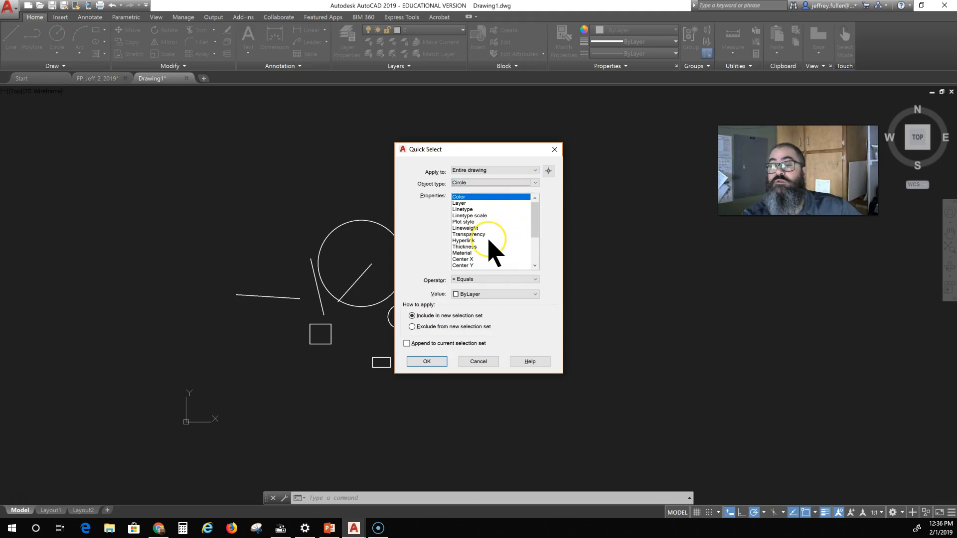
scroll(491, 244, "down", 3)
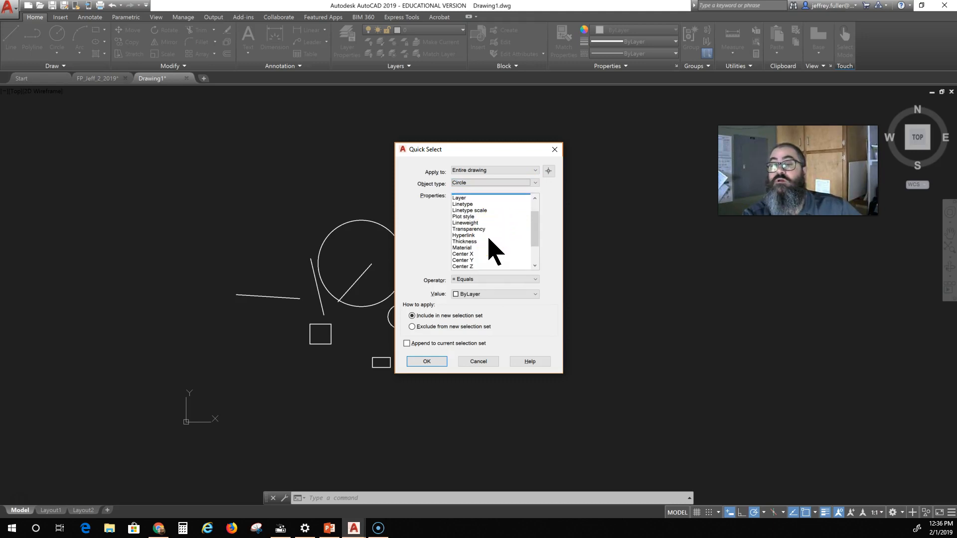
scroll(491, 245, "up", 3)
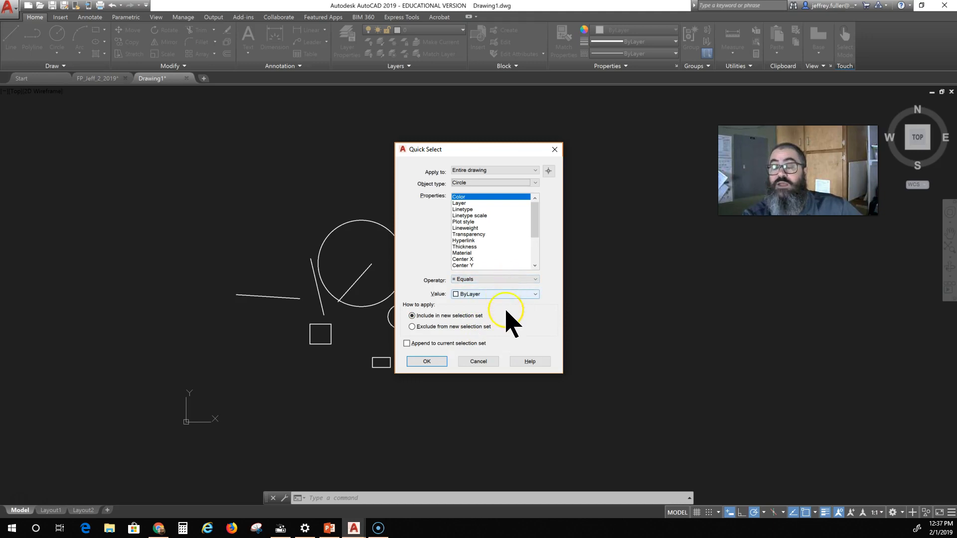
left_click(427, 363)
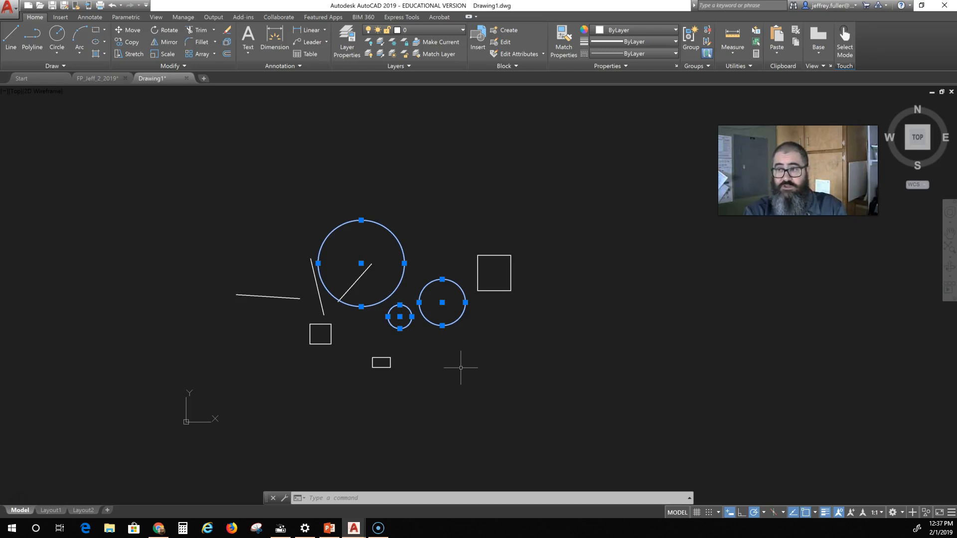
Step: Inspect the properties of the selected circles, clear the selection and close the properties display
scroll(461, 368, "up", 2)
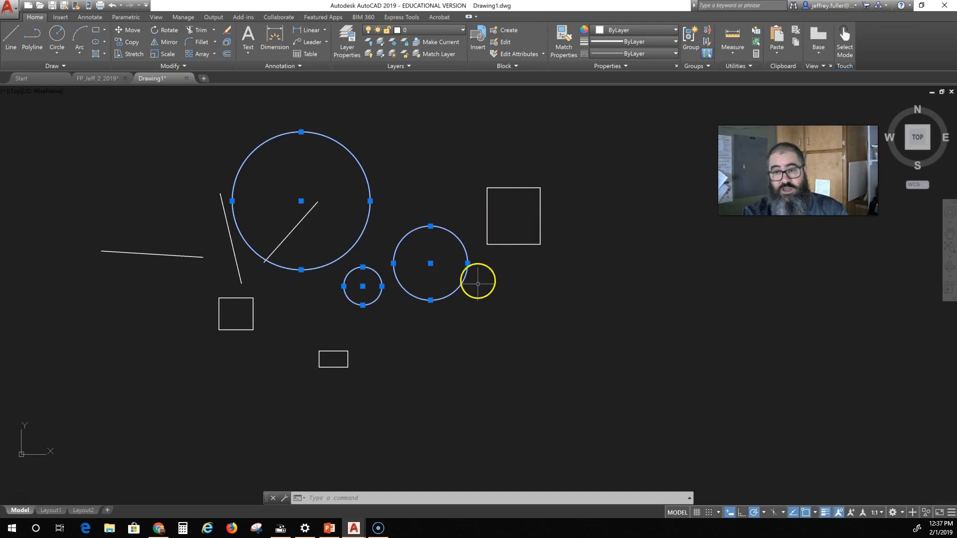
left_click(468, 263)
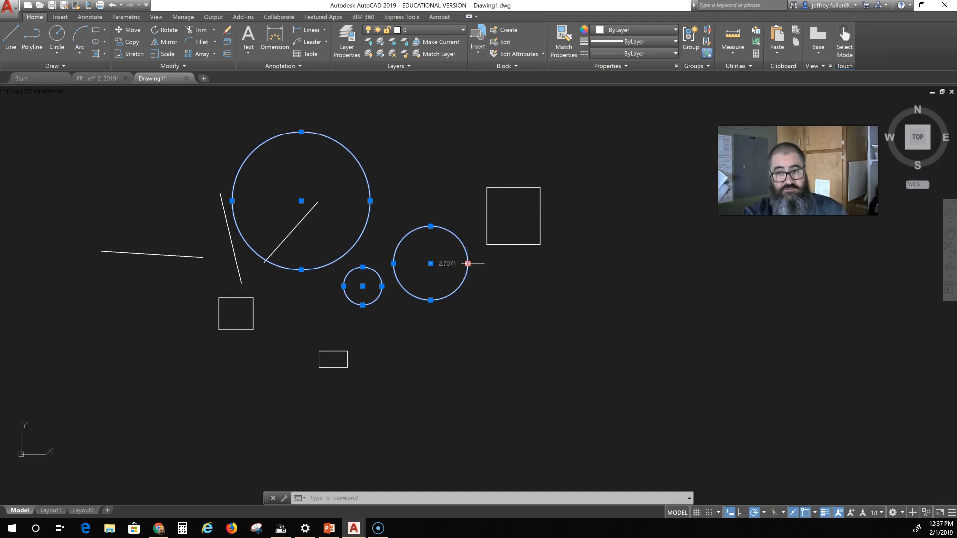
right_click(467, 263)
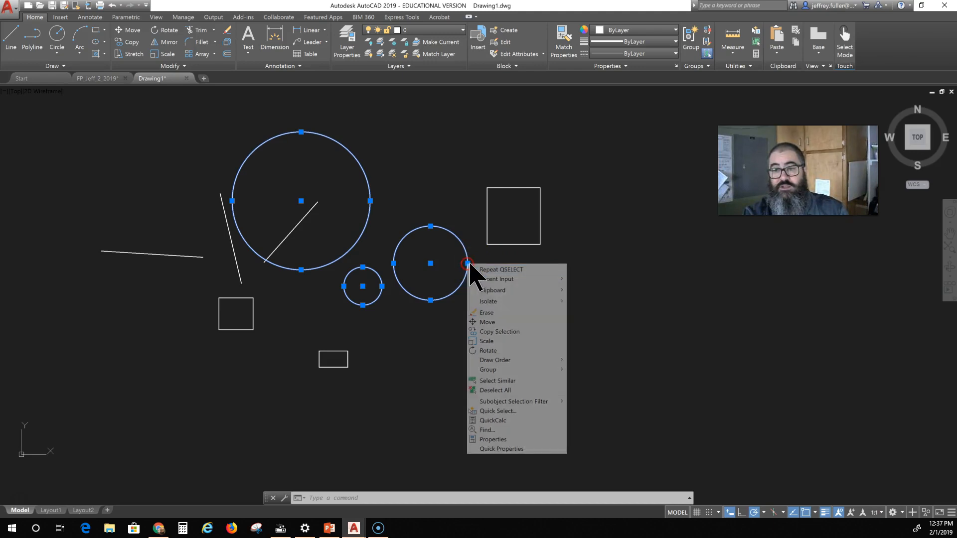
left_click(519, 439)
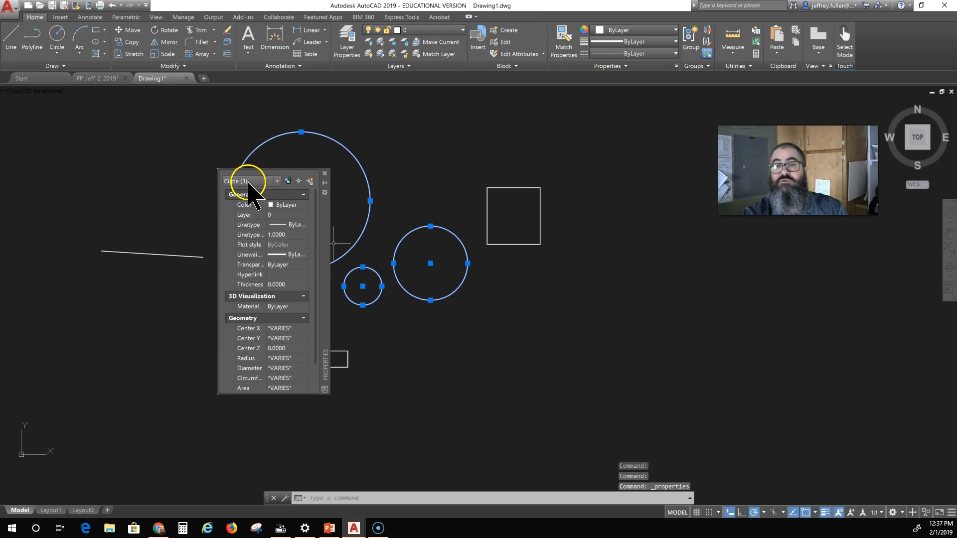
key("Escape")
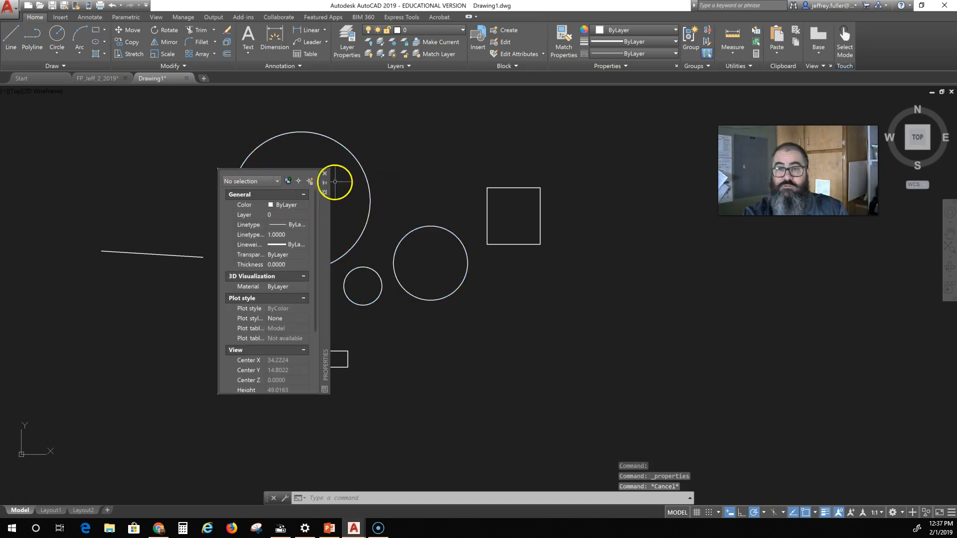
left_click(325, 174)
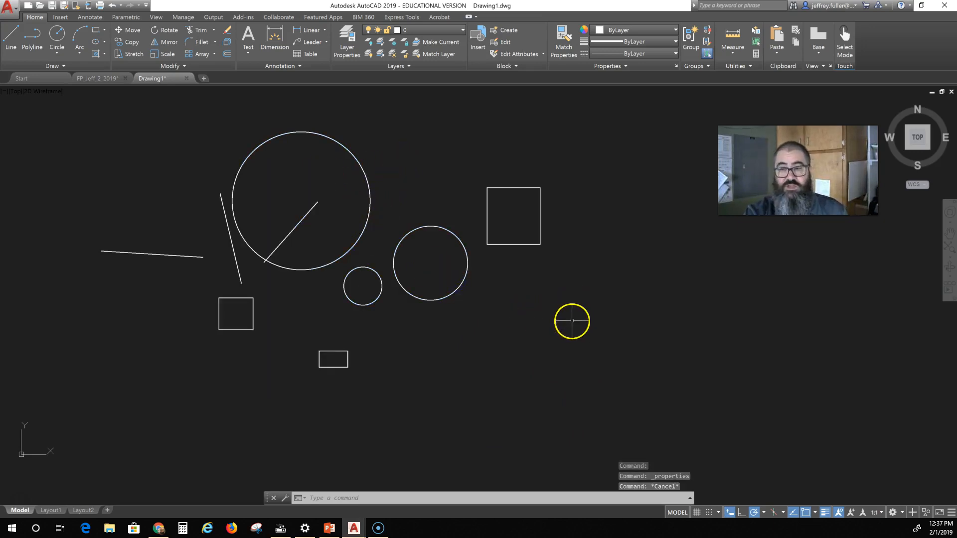
Step: Select the medium circle and extend the selection to all circles with Select Similar
left_click(467, 267)
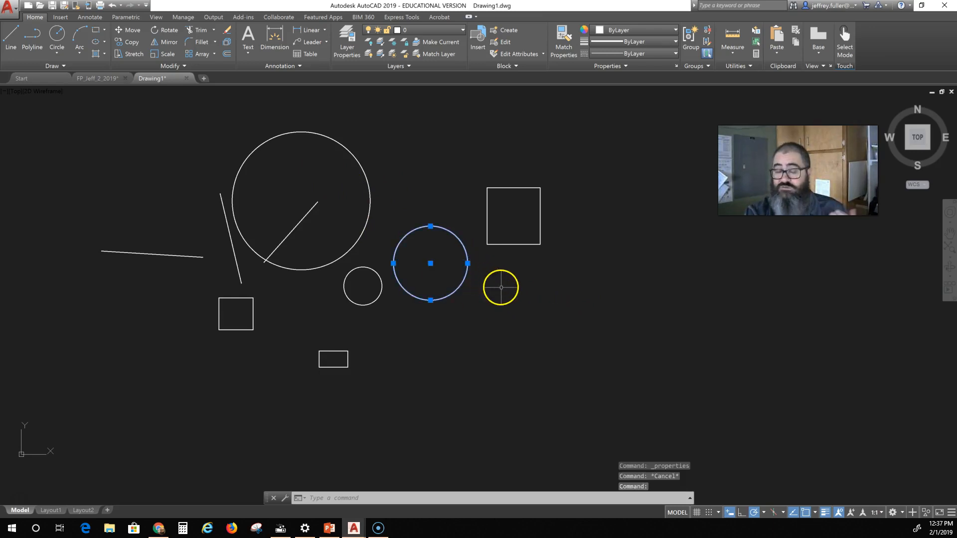
right_click(467, 264)
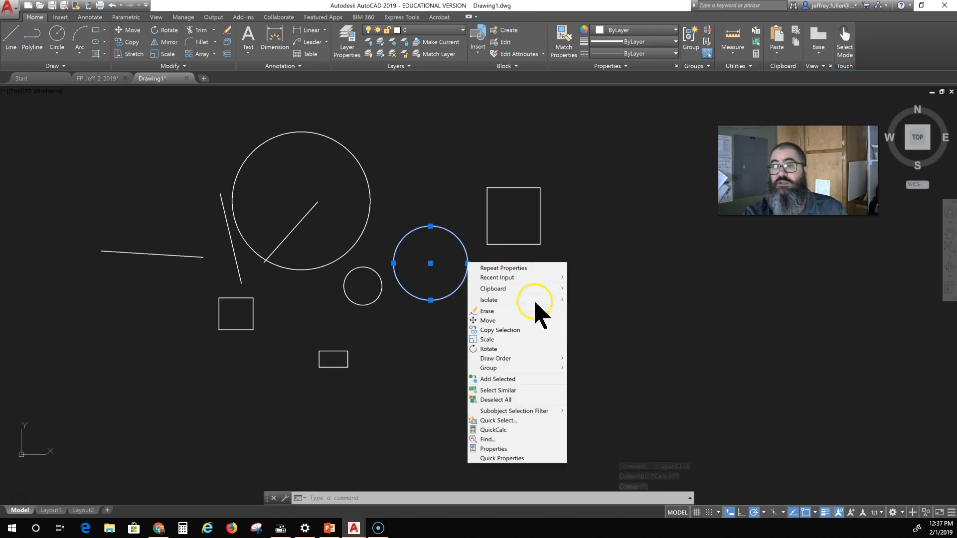
left_click(521, 391)
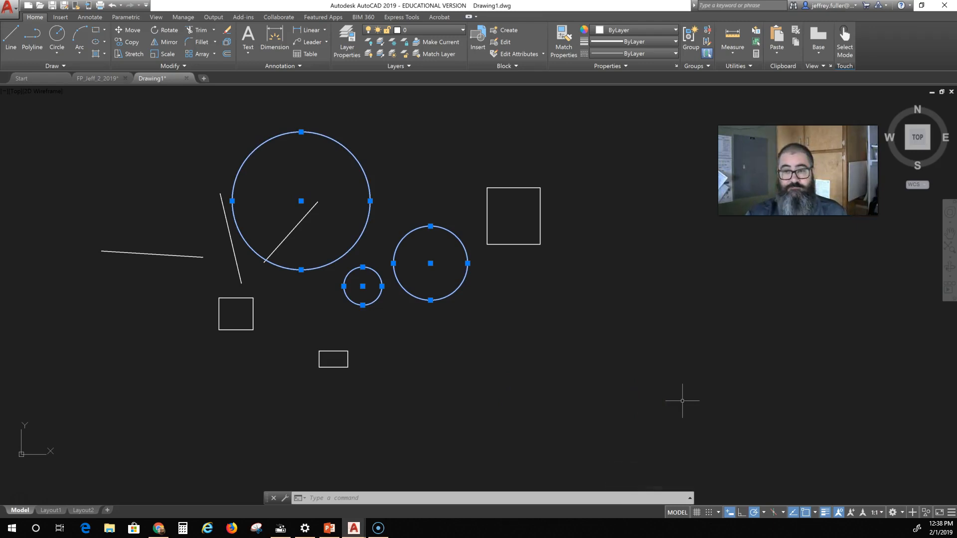
left_click(76, 419)
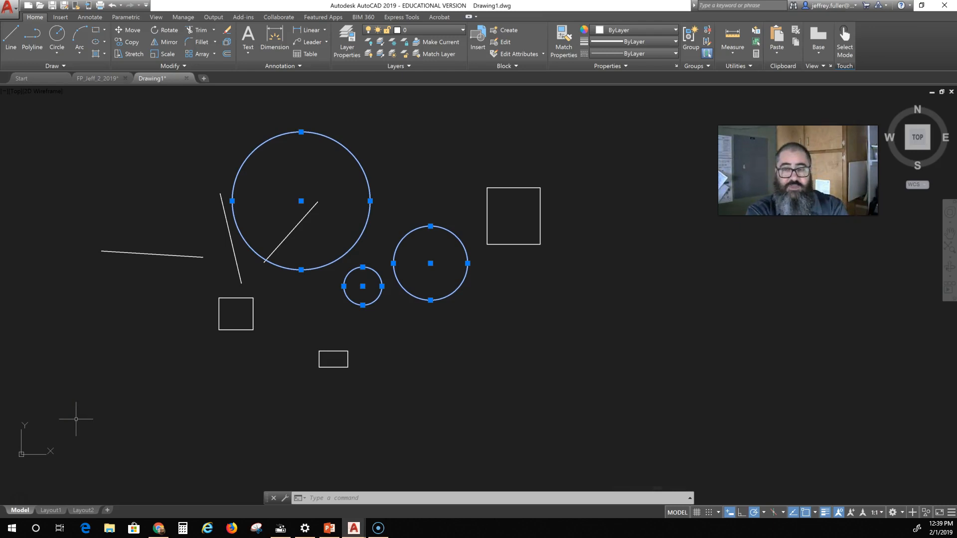